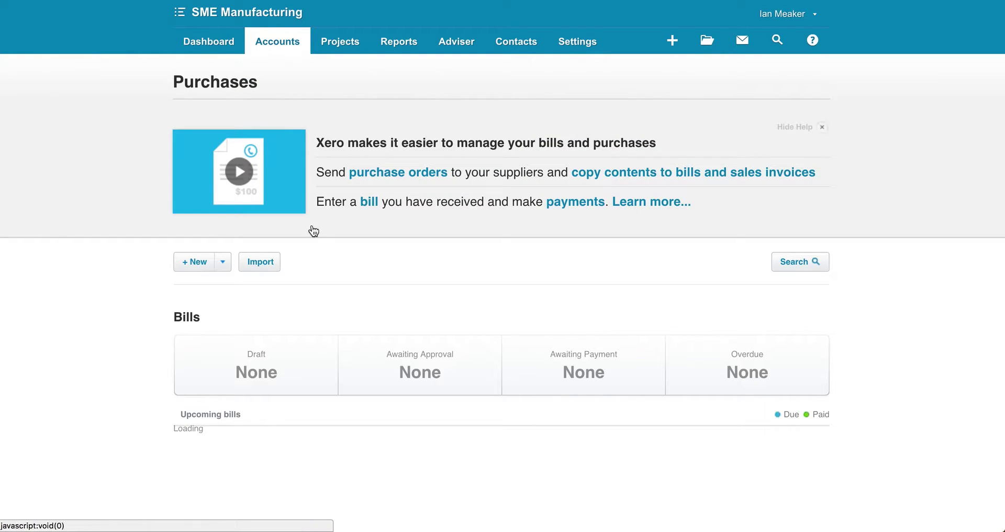
- Start a new bill from Supplier Favourite, dated 10 May 2018 and due 10 May 2018
click(193, 262)
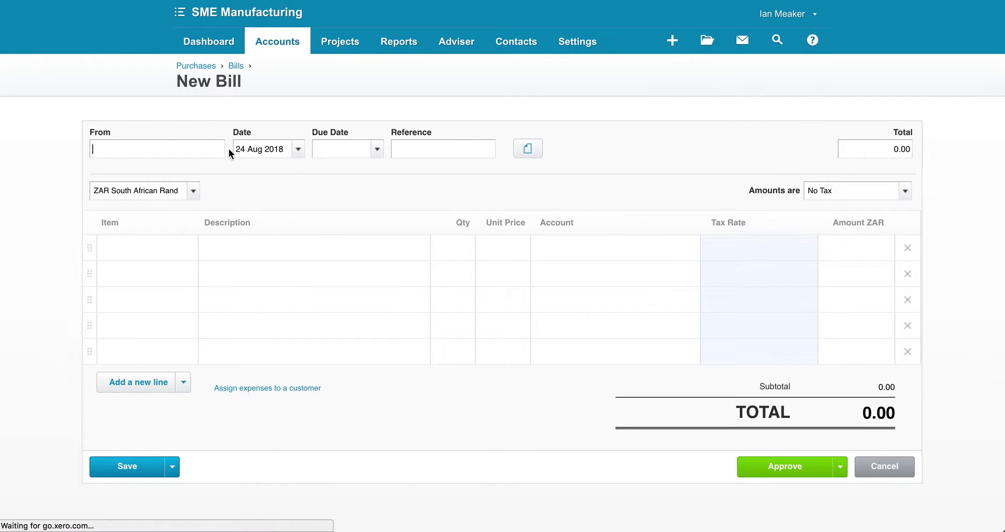
text(Supplier Favourite)
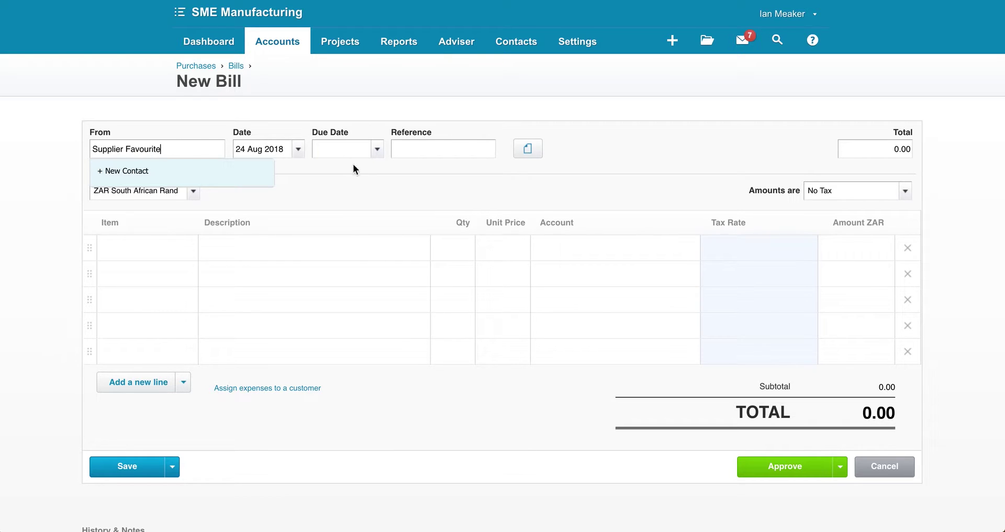
click(299, 149)
click(249, 173)
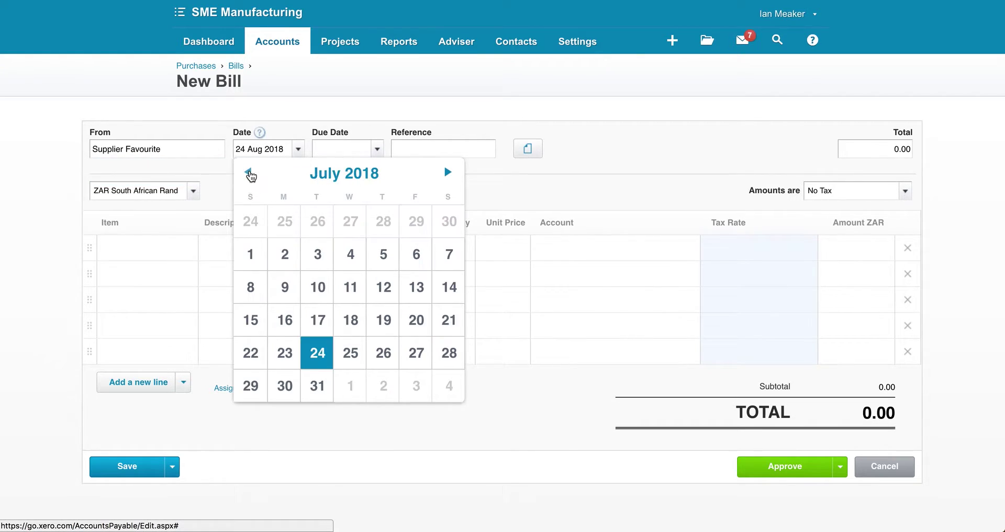
click(249, 173)
click(249, 173)
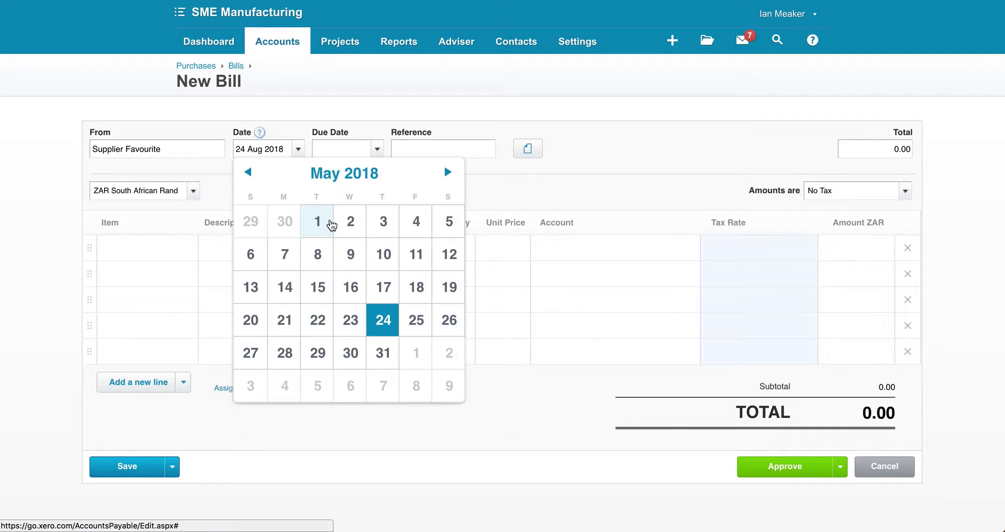
click(380, 250)
click(349, 151)
text(10)
key(Tab)
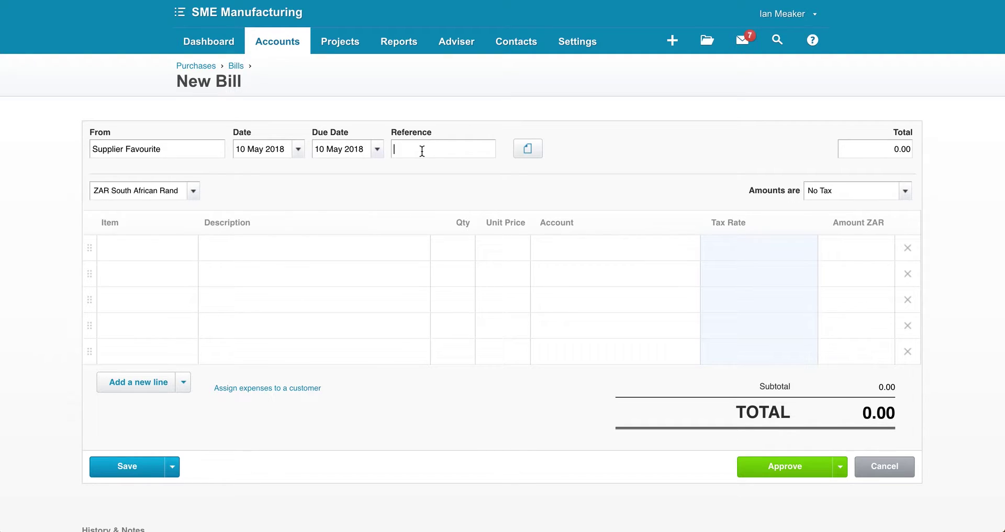
- Enter the descriptions "Materials - Fabric" and "Buttons" on the first two lines of the bill
click(246, 248)
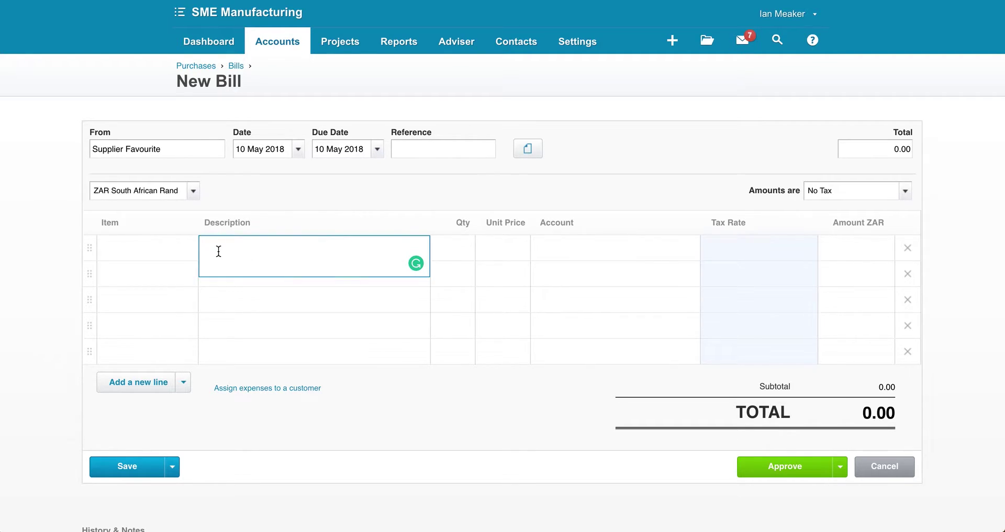
text(Materials - Fabric)
click(182, 270)
click(231, 271)
text(Buttons)
key(Tab)
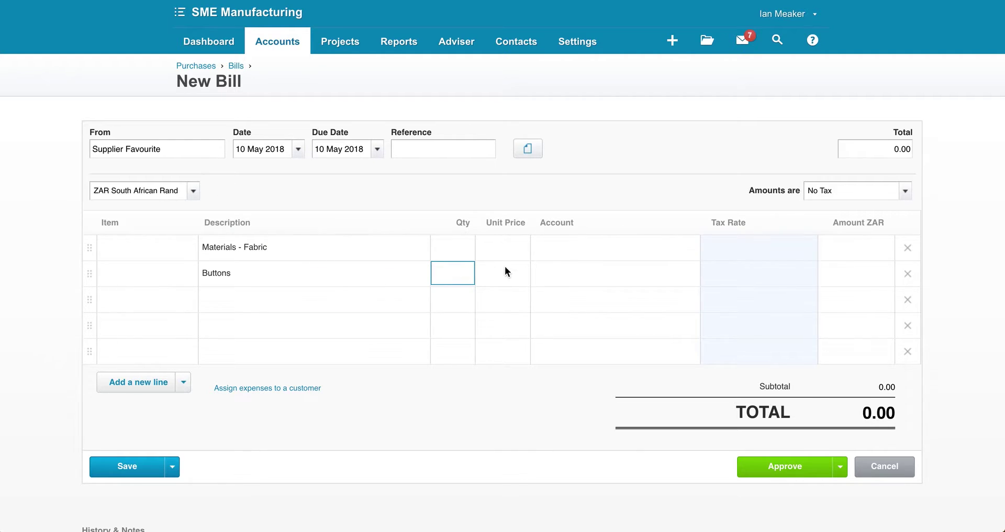
- Set the fabric line to quantity 1 at unit price 5000 and the Buttons line's unit price to 3,500
click(456, 245)
text(1)
click(497, 247)
text(5000)
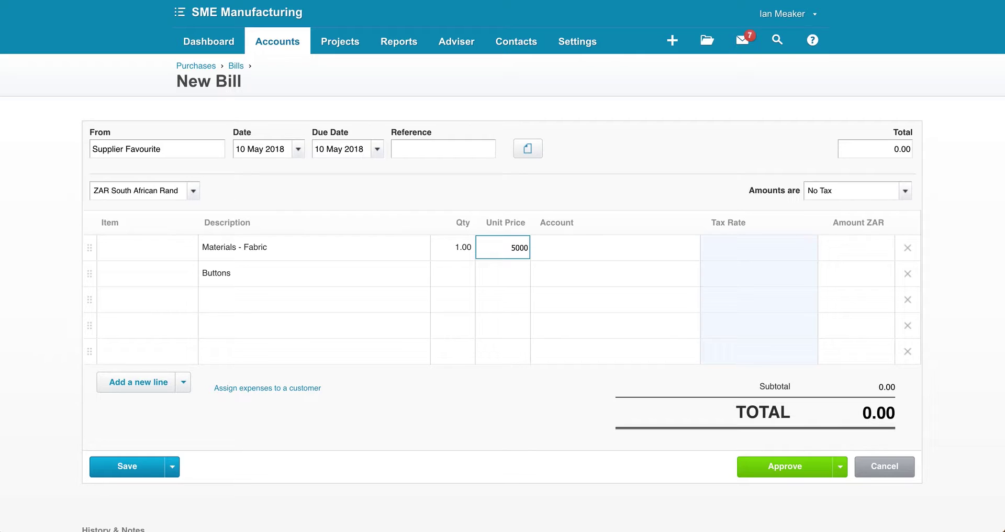
key(Tab)
click(507, 274)
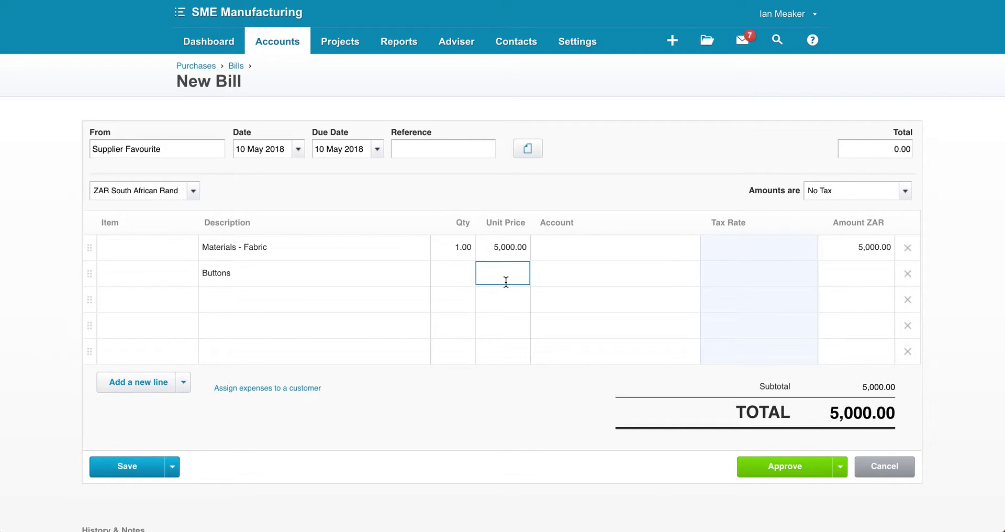
text(3,500)
- Assign both bill lines to account 310 - Cost of Goods Sold and set the Buttons quantity to 1
click(580, 251)
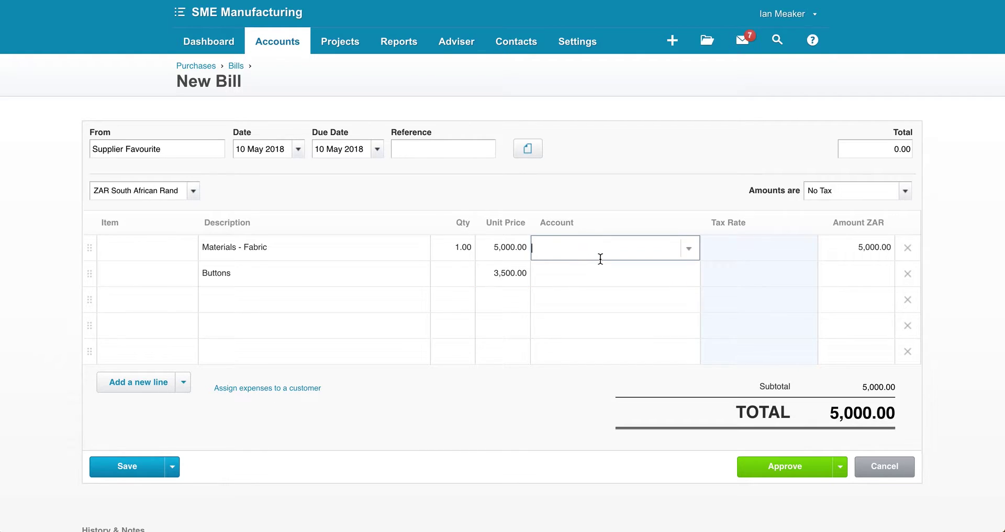
text(310)
click(612, 277)
click(582, 274)
text(cost of)
click(607, 297)
click(455, 422)
click(451, 278)
text(1)
- Extend the line descriptions to "Buttons (500)" and "Materials - Fabric (100 meters)", and approve the bill
click(307, 279)
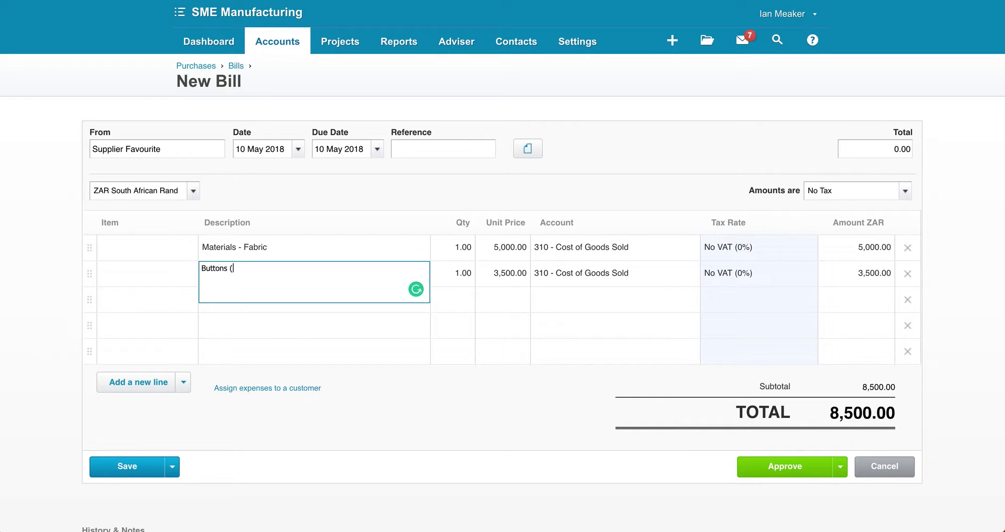
text(Buttons (500)
click(304, 252)
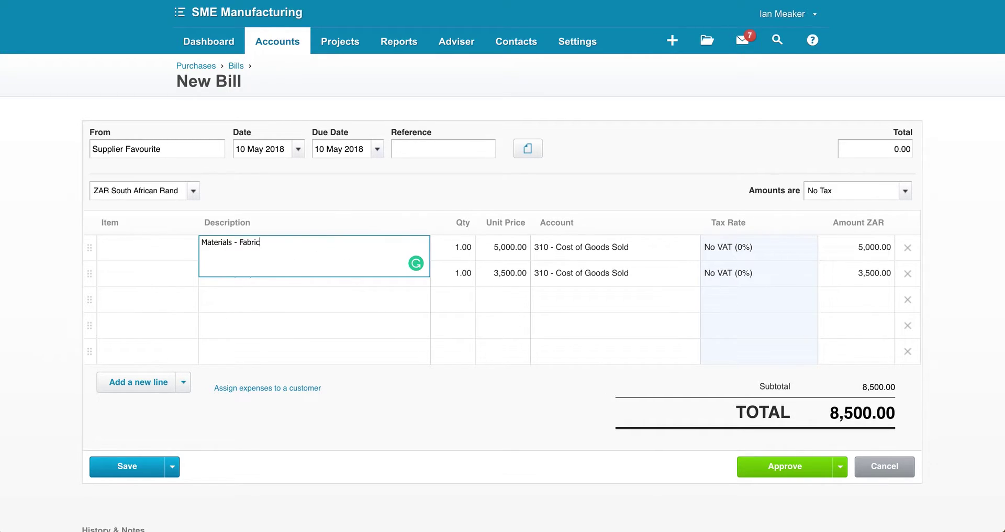
text((100 meters))
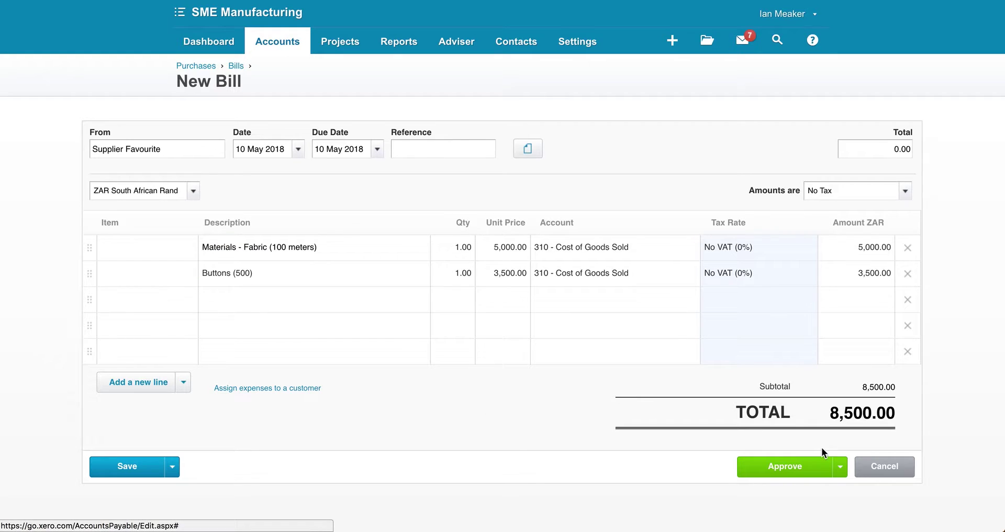
click(779, 469)
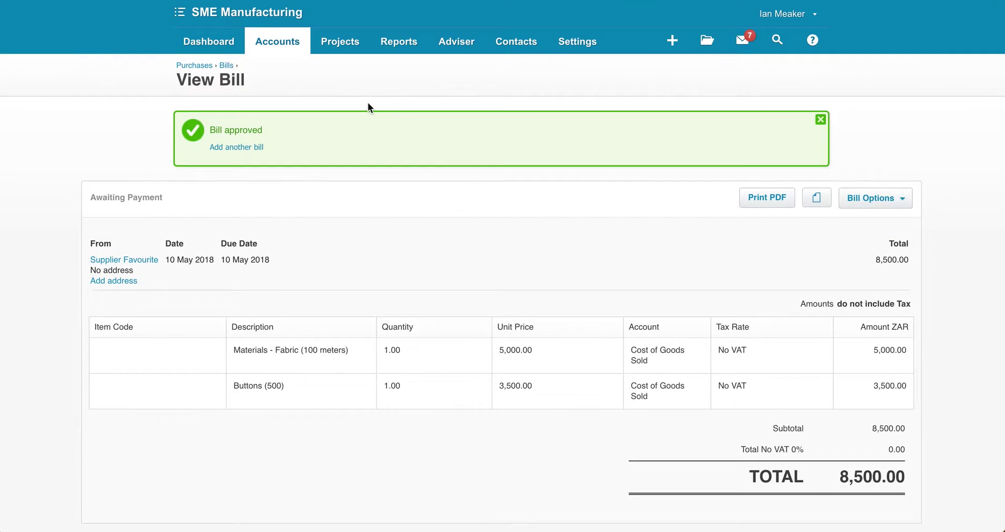
- Open the Profit and Loss report and examine the May-18 Cost of Goods Sold amount
click(397, 42)
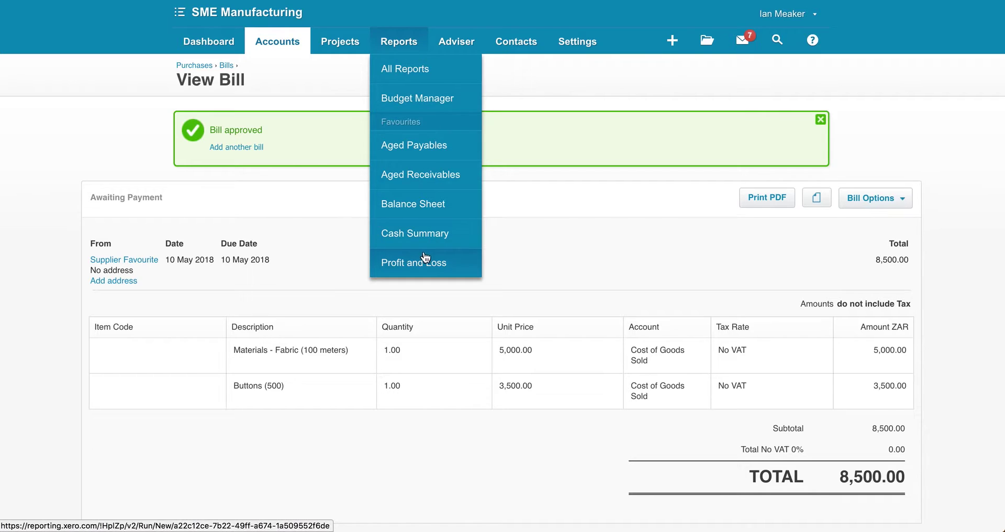
click(415, 267)
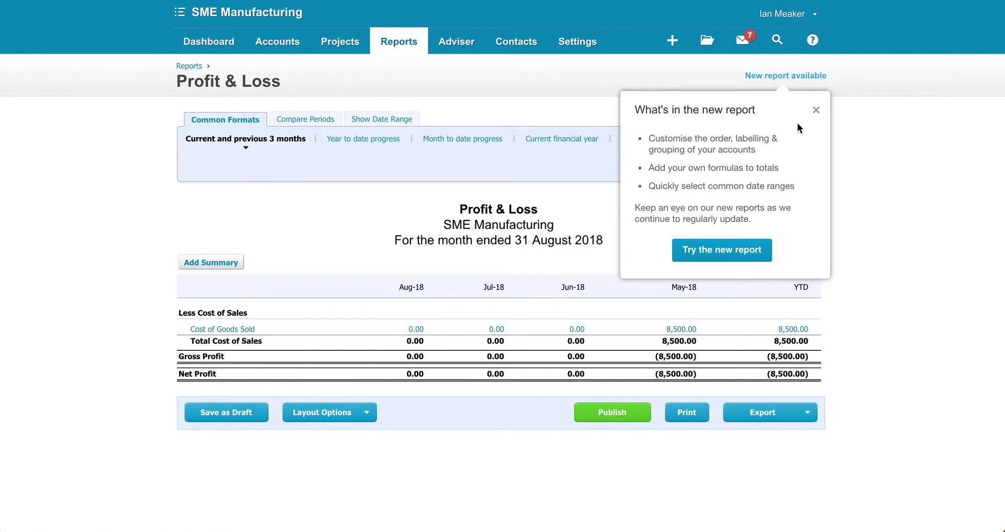
click(815, 110)
click(658, 328)
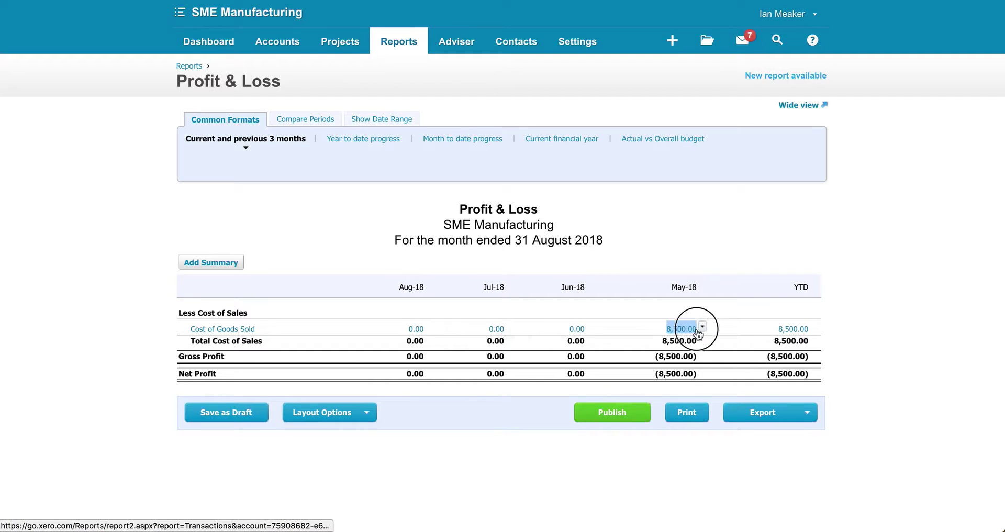
click(401, 44)
- Start a new sales invoice and enter the customer's name as the recipient
click(278, 42)
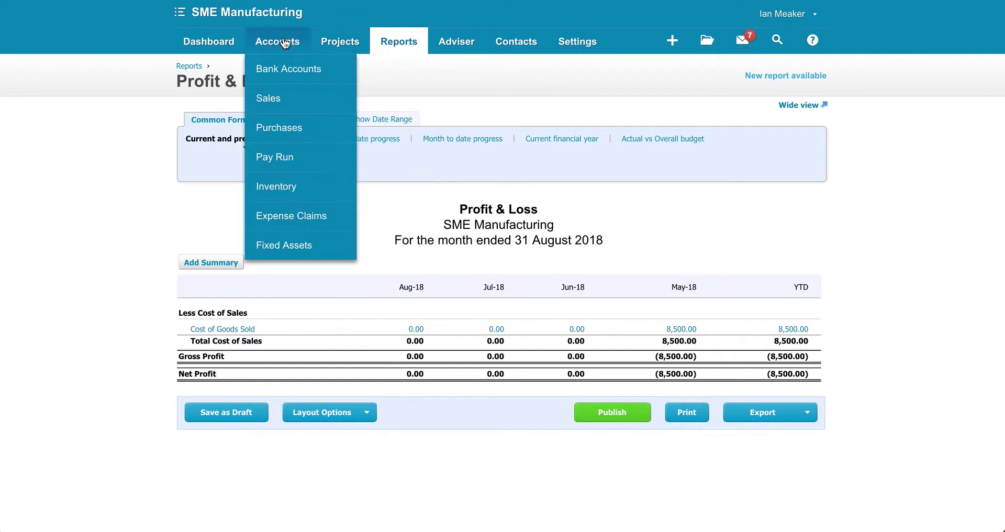
click(283, 98)
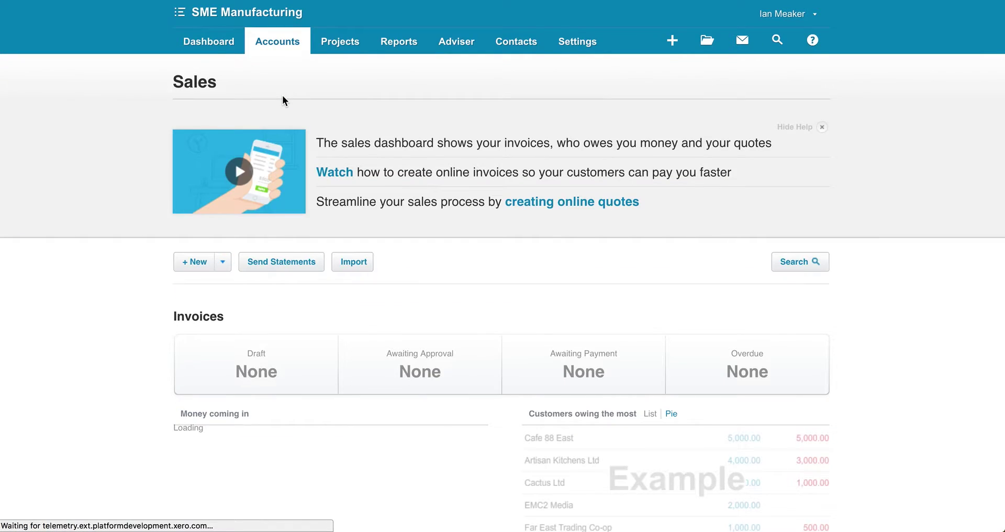
click(192, 261)
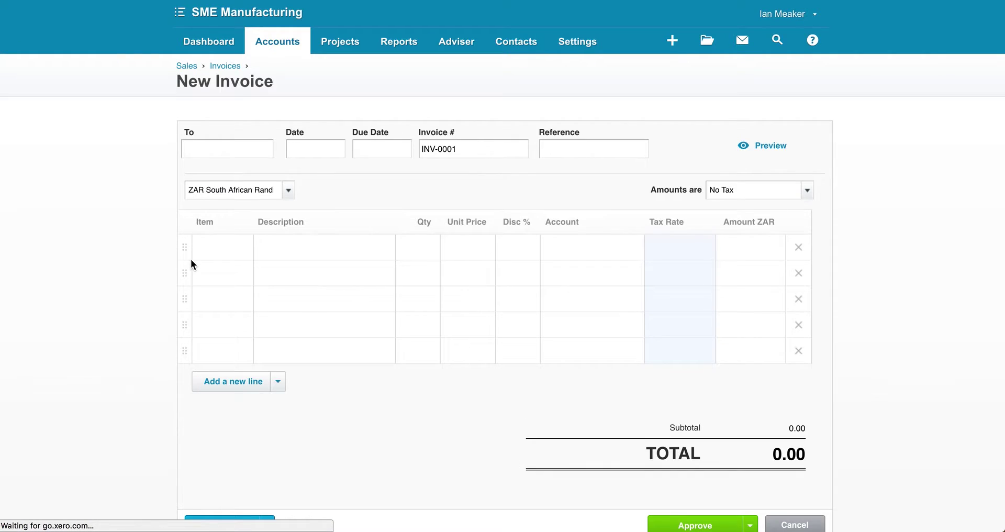
click(155, 148)
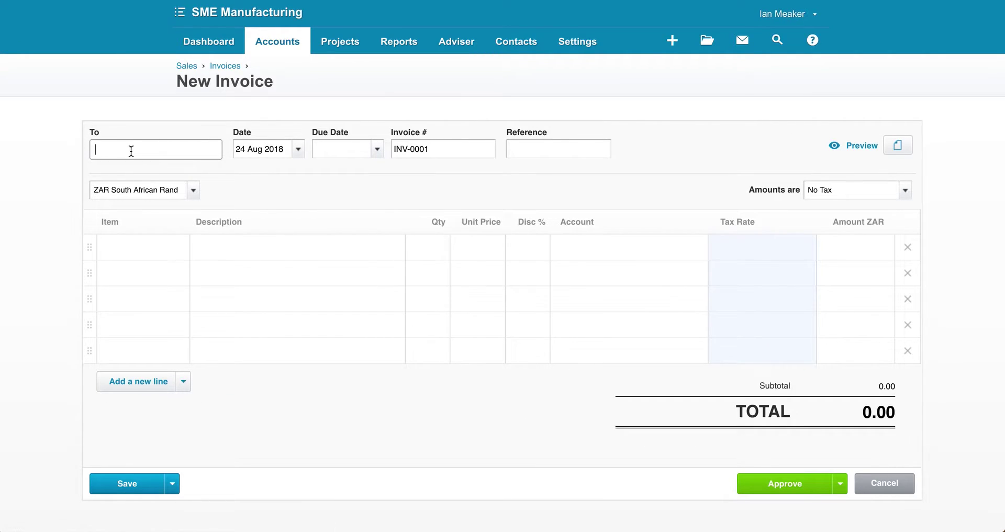
text(Customer)
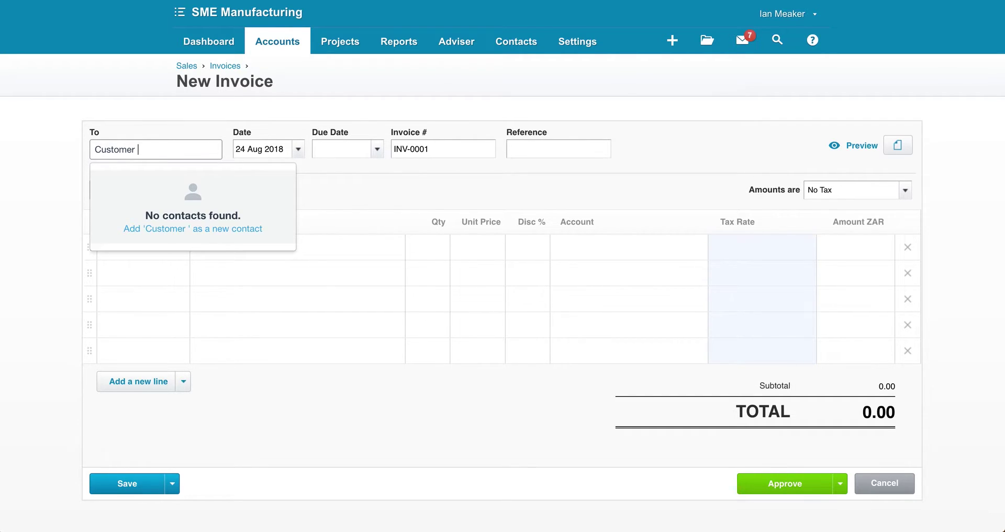
text( Anne)
key(Tab)
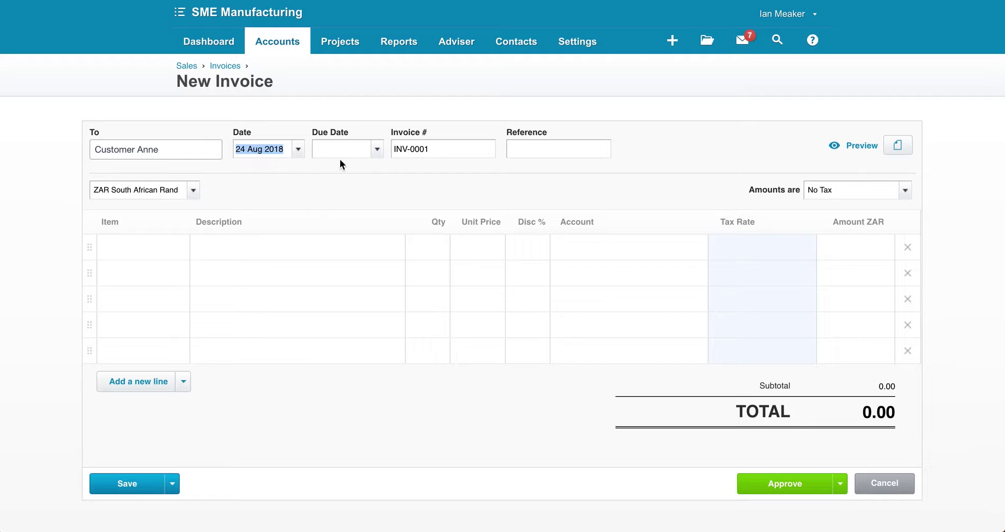
- Date the invoice 31 May 2018 and set its due date seven days after, 7 Jun 2018
click(298, 149)
click(251, 177)
click(251, 177)
click(252, 177)
click(383, 350)
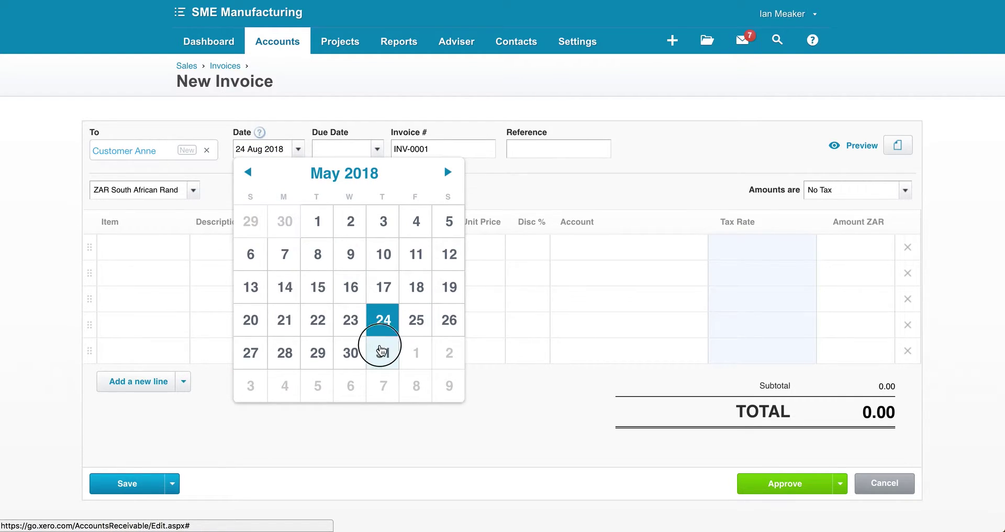
click(335, 150)
text(+7)
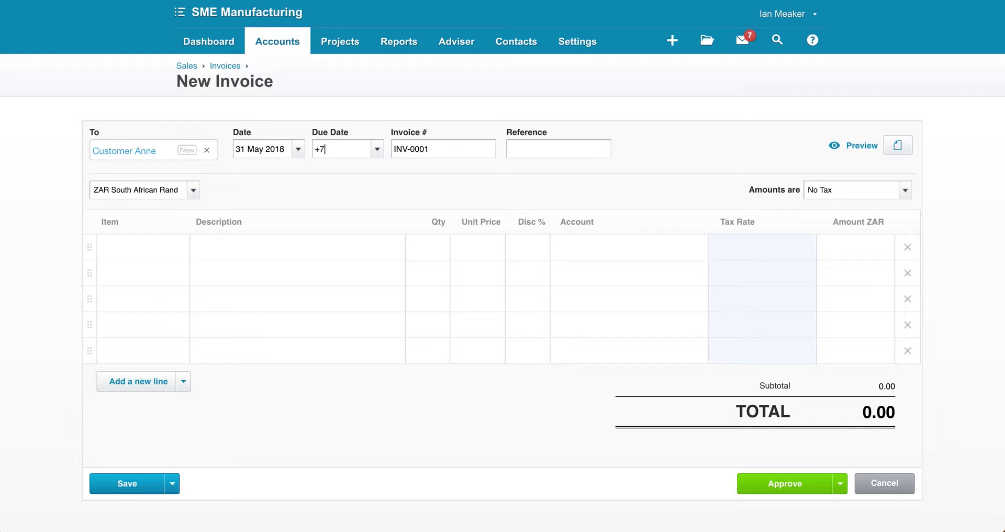
key(Tab)
click(470, 147)
- Fill the first invoice line with description "T-shirts", quantity 50 and unit price 350
click(247, 248)
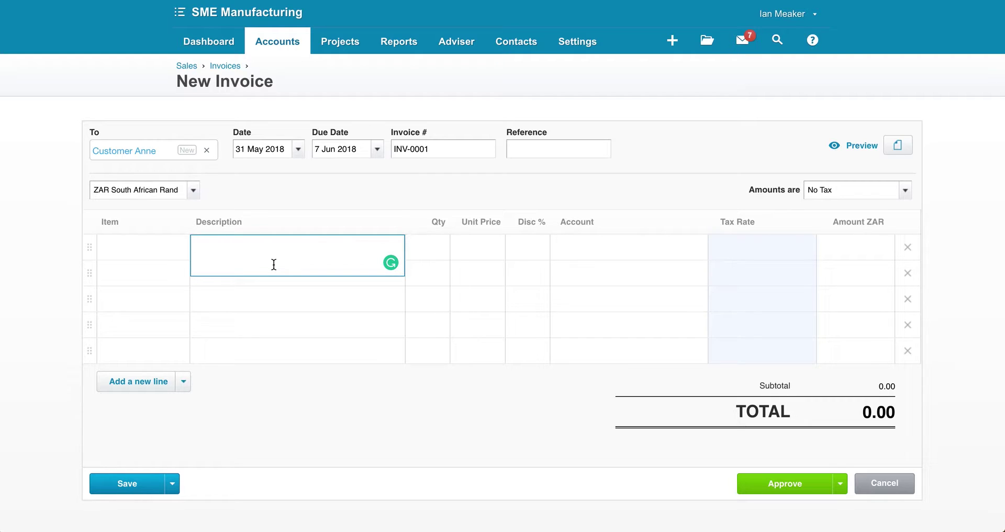
text(T-shirts)
click(428, 247)
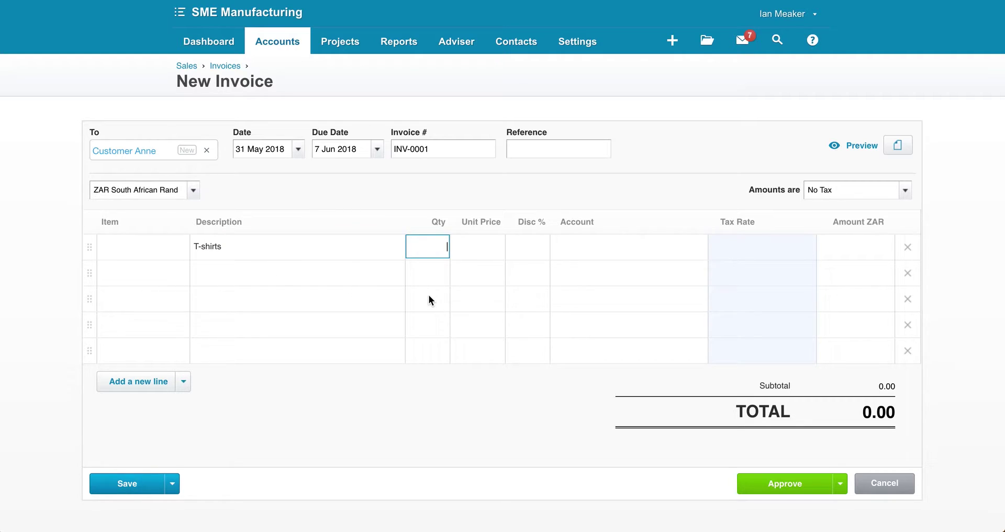
text(50)
key(Tab)
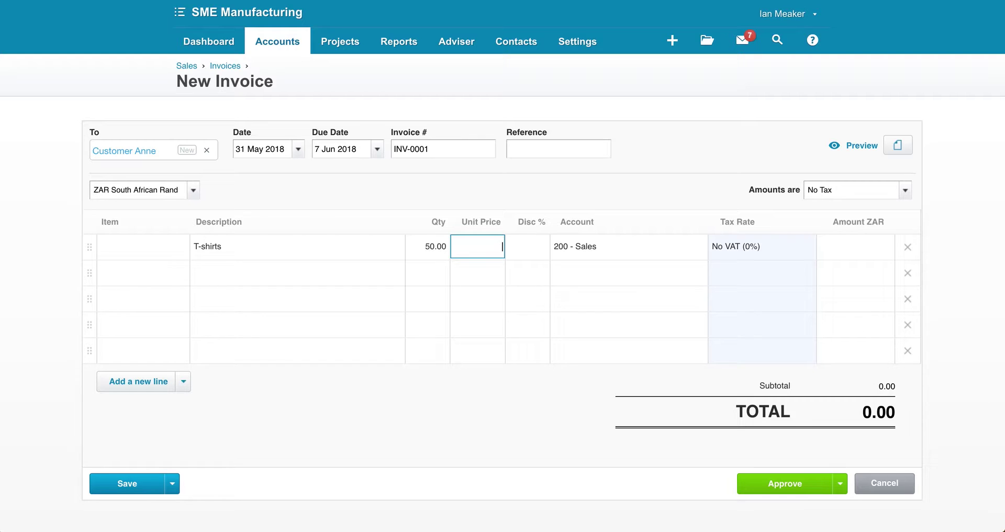
text(350)
key(Tab)
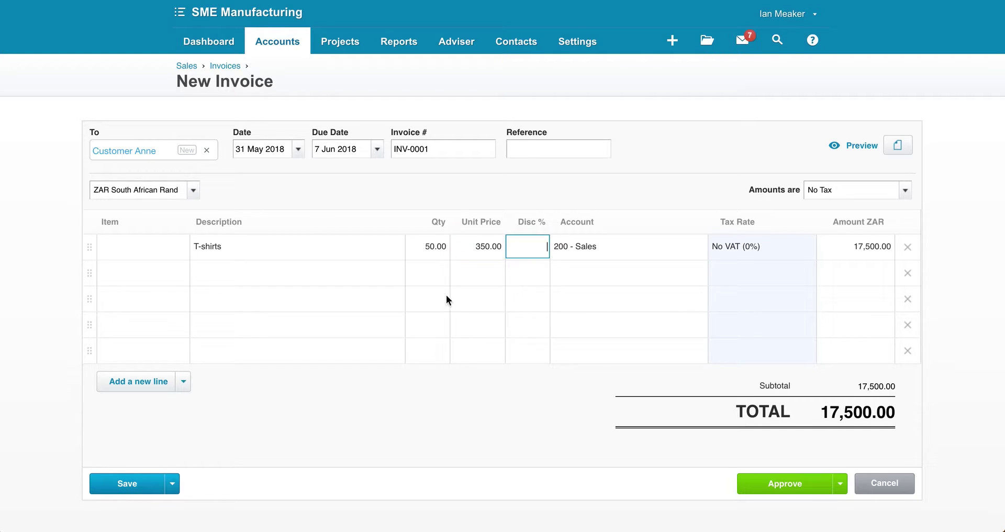
click(579, 422)
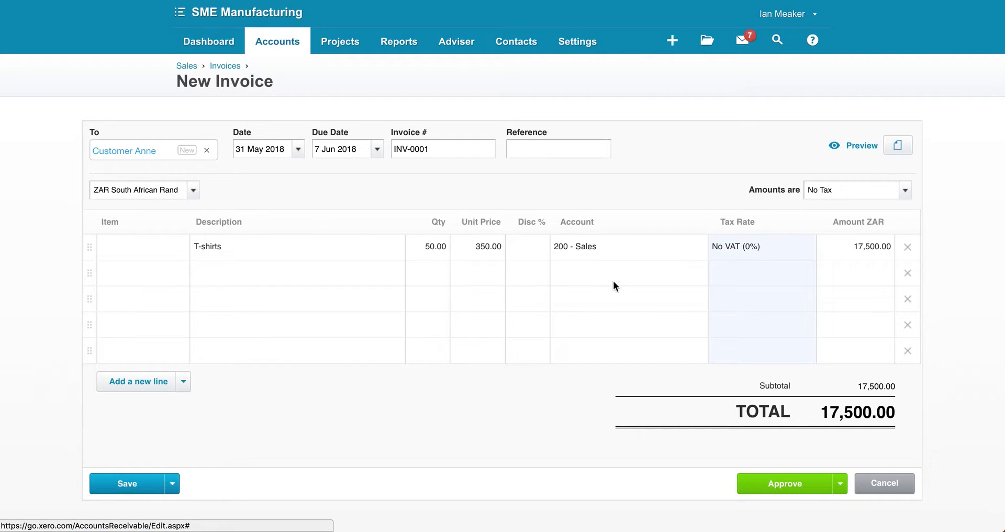
- Leave the T-shirts description as entered and approve the invoice
click(318, 246)
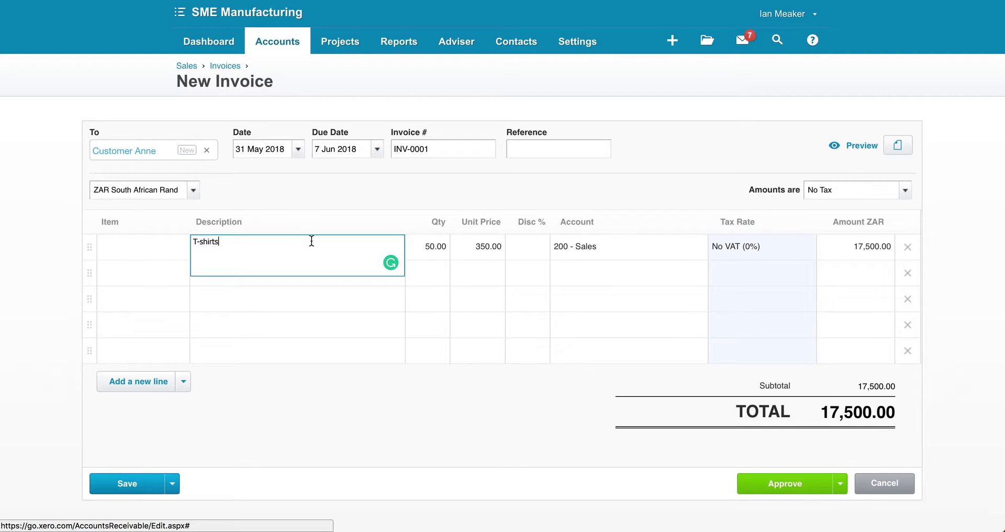
click(544, 484)
click(797, 492)
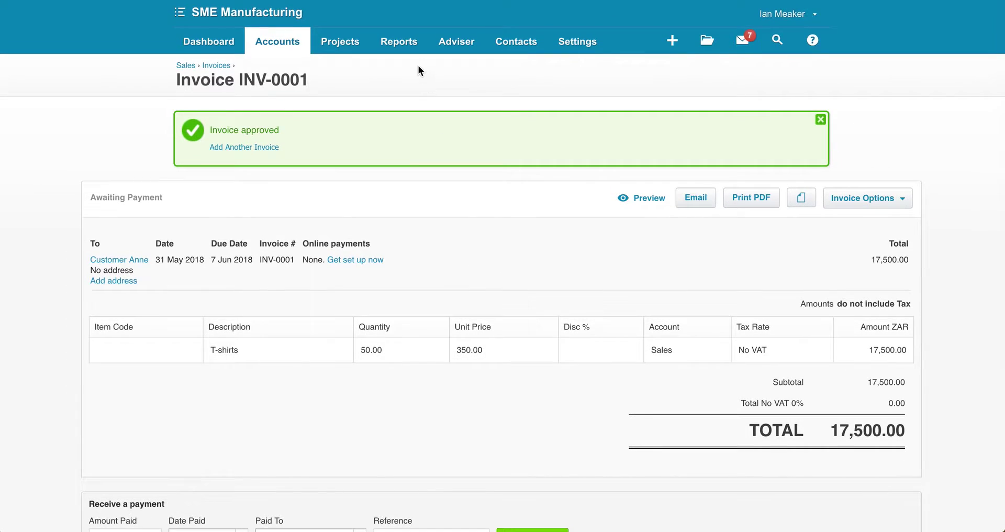
- Reopen the Profit and Loss report and view the May 2018 transactions behind Cost of Goods Sold
click(403, 42)
click(413, 264)
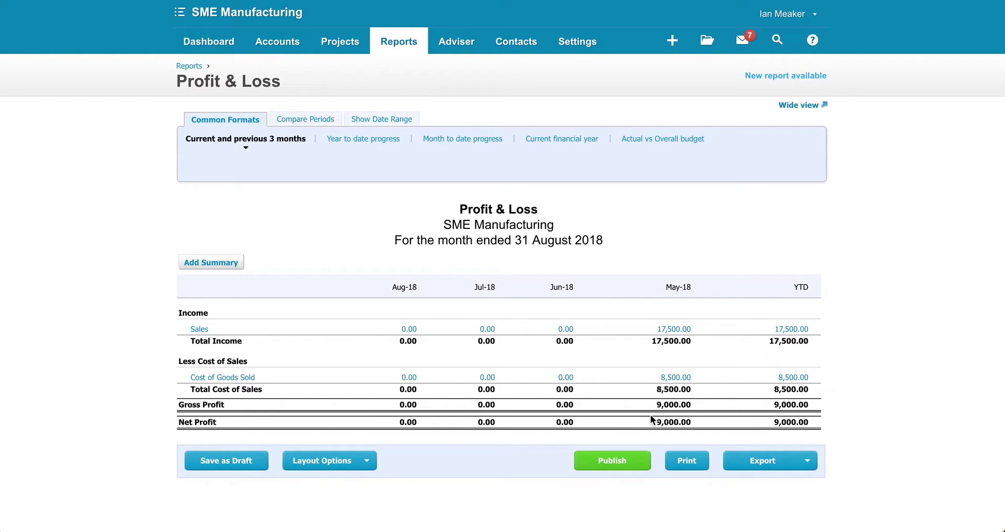
click(676, 378)
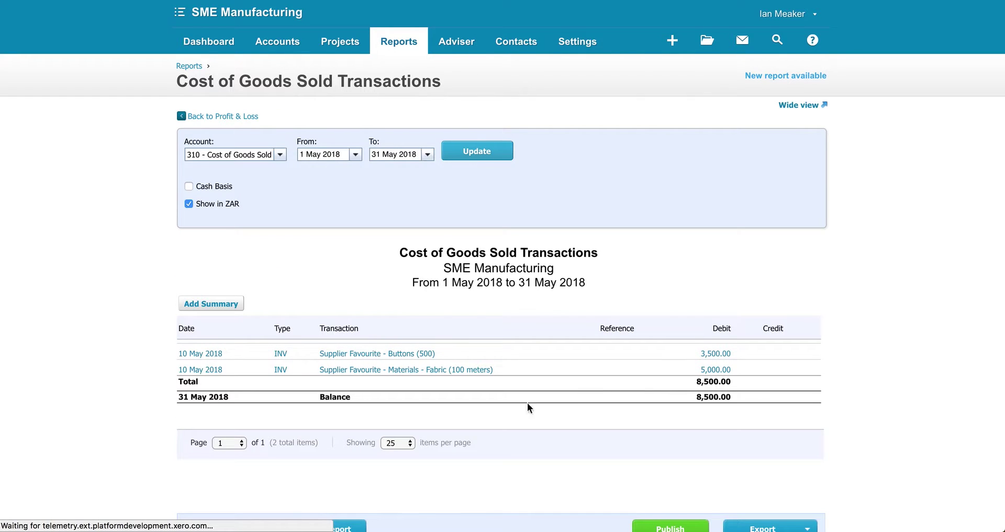
click(815, 110)
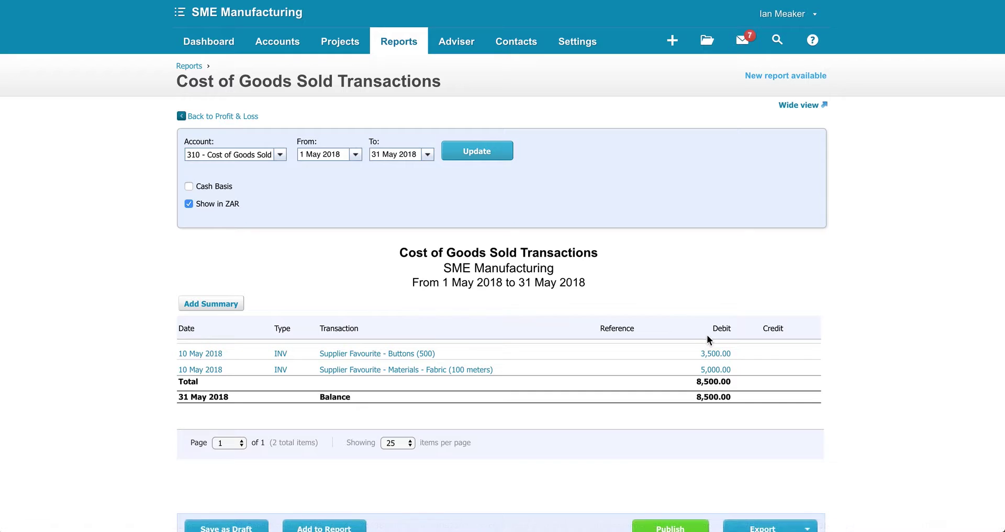
- Check the Cost of Goods Sold total, and open the Balance Sheet to review the current assets, liabilities and equity
drag(695, 382, 737, 382)
click(397, 43)
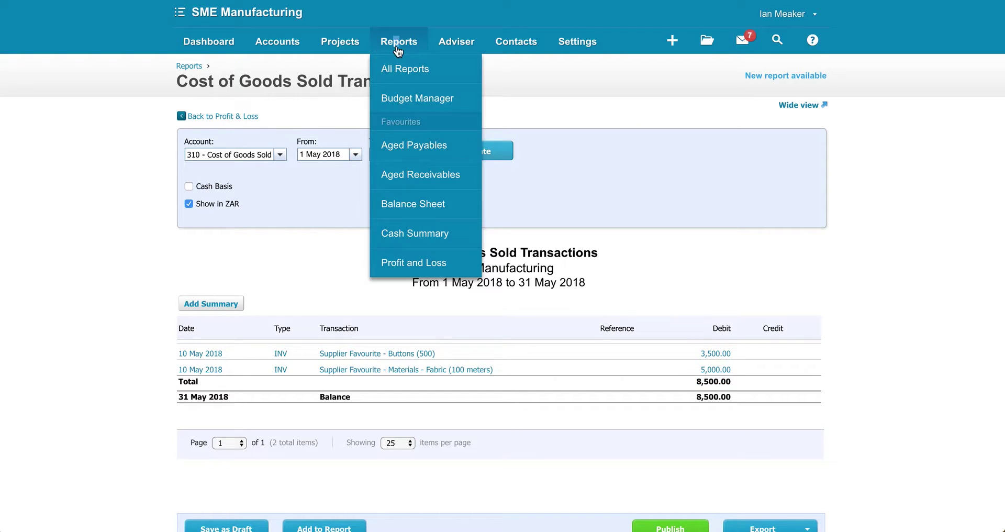
click(405, 205)
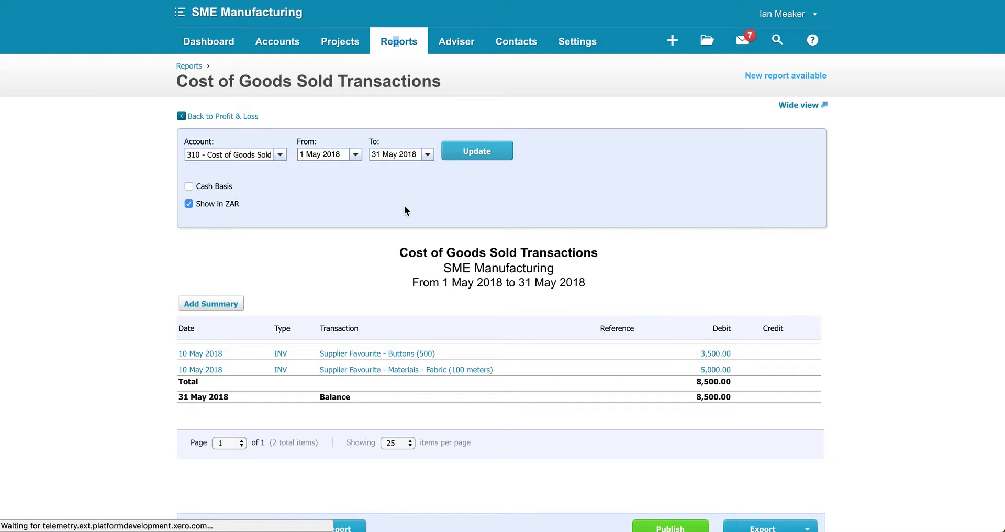
scroll(562, 330, down, 3)
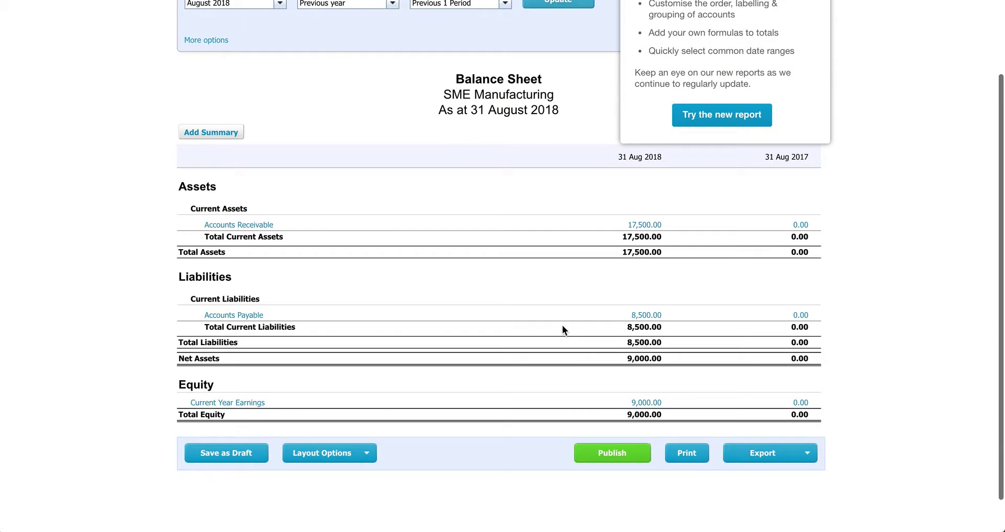
scroll(576, 313, up, 3)
click(817, 111)
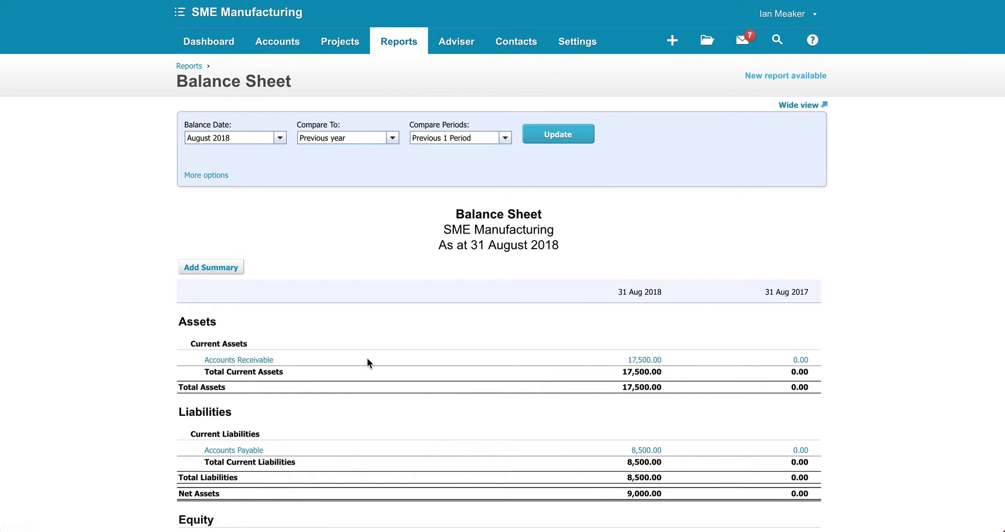
scroll(367, 357, down, 2)
scroll(280, 240, up, 2)
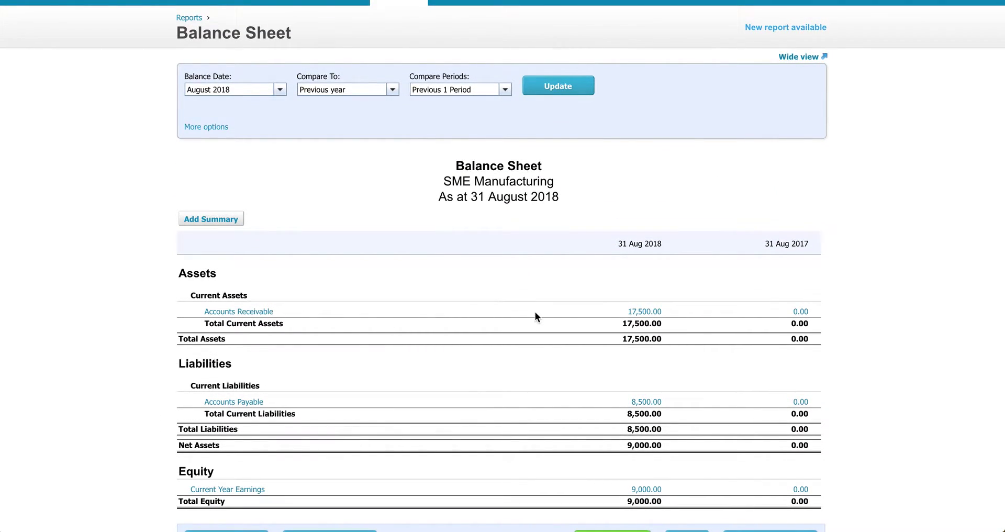
scroll(535, 314, up, 3)
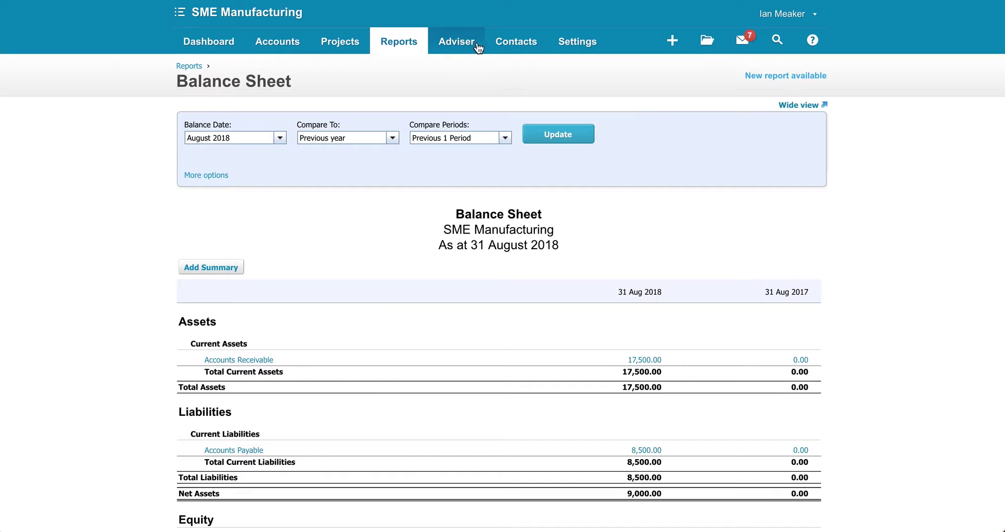
- Open the chart of accounts, look through its account list and search it for "inventory"
click(570, 46)
click(582, 147)
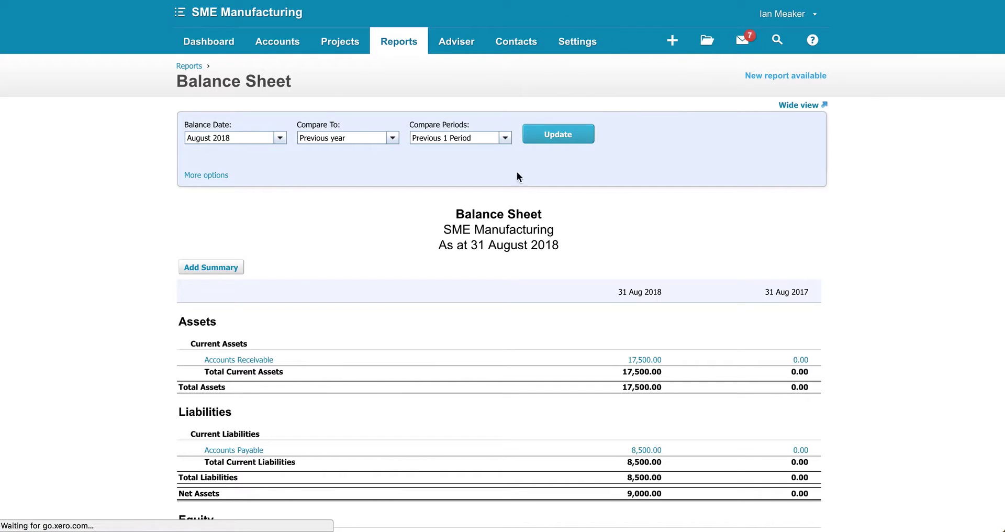
scroll(301, 279, down, 15)
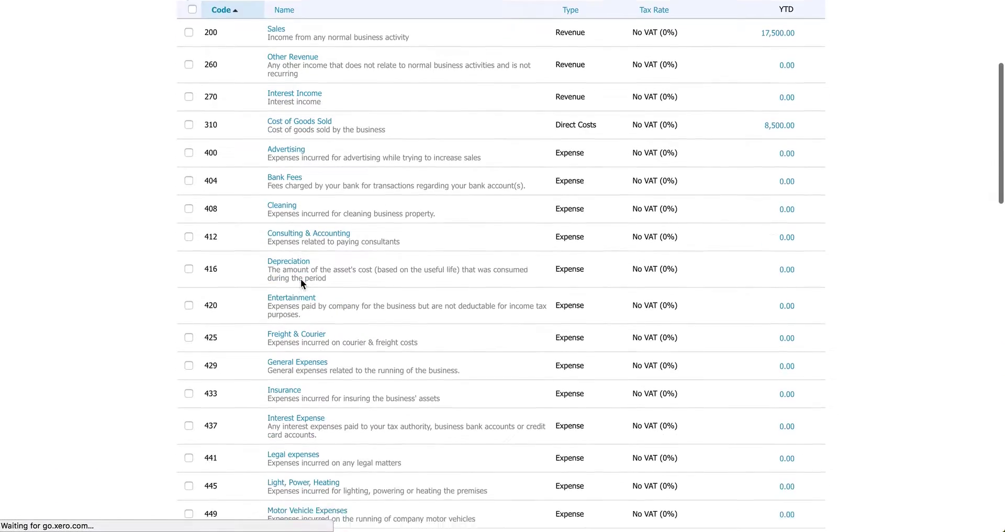
scroll(300, 280, down, 8)
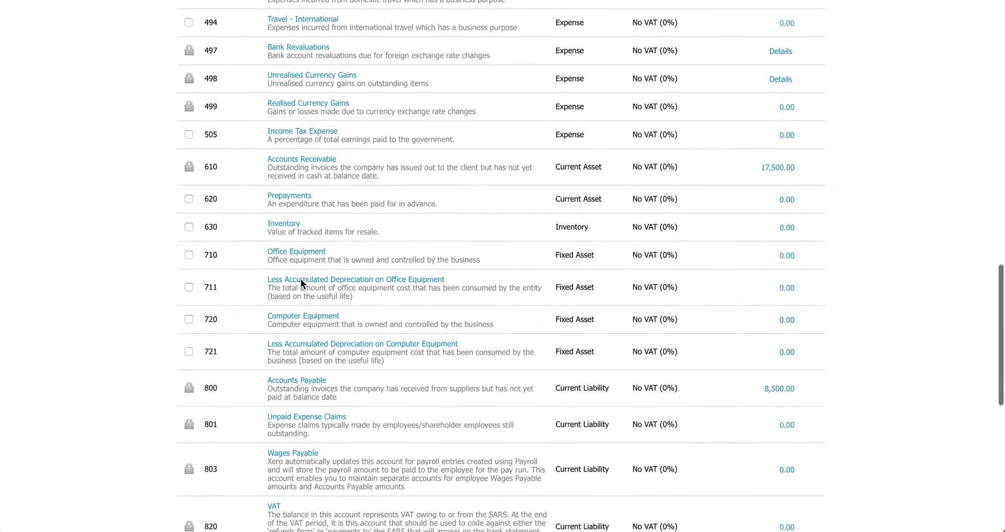
scroll(412, 305, down, 2)
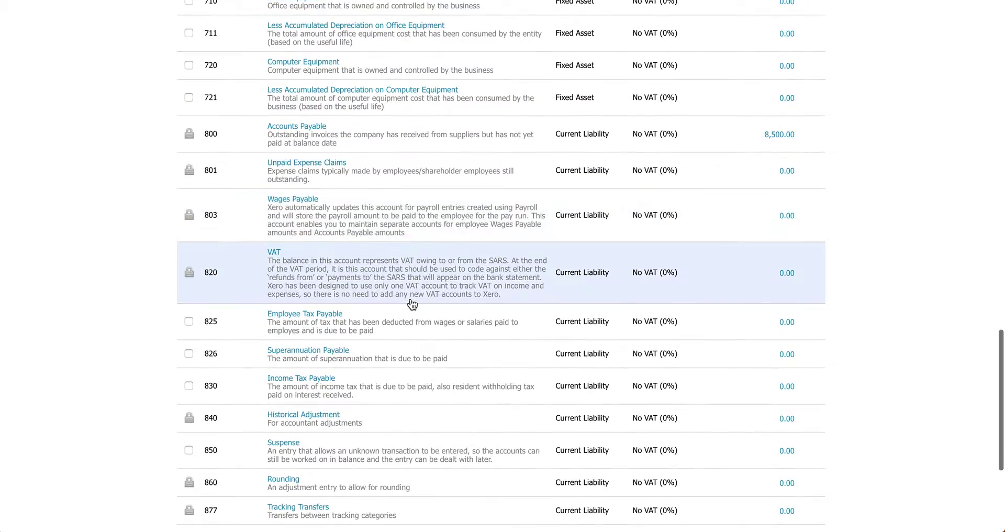
scroll(412, 291, up, 20)
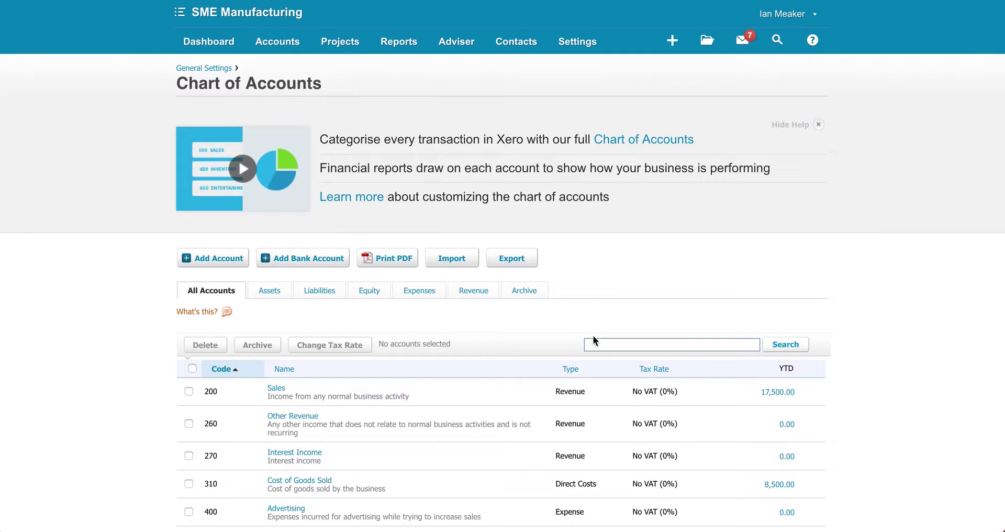
click(600, 345)
text(inventory)
key(Return)
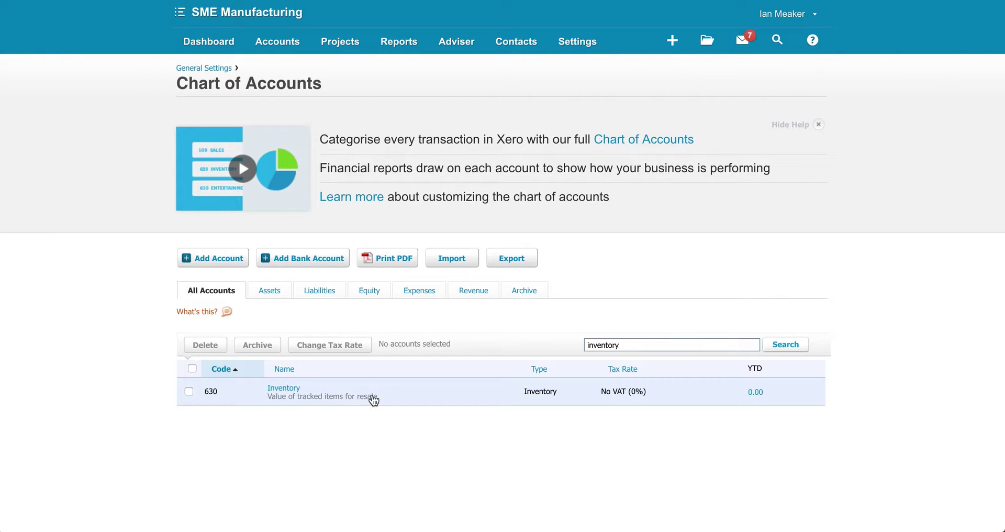
- Add a Current Asset account with code 631 and the name "Raw Materials Inventory", and save it
click(219, 258)
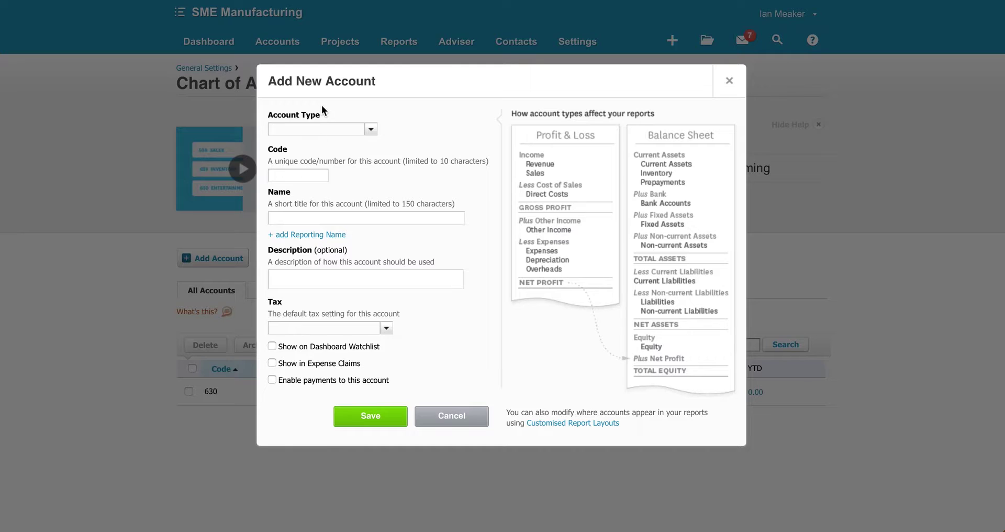
text(curr)
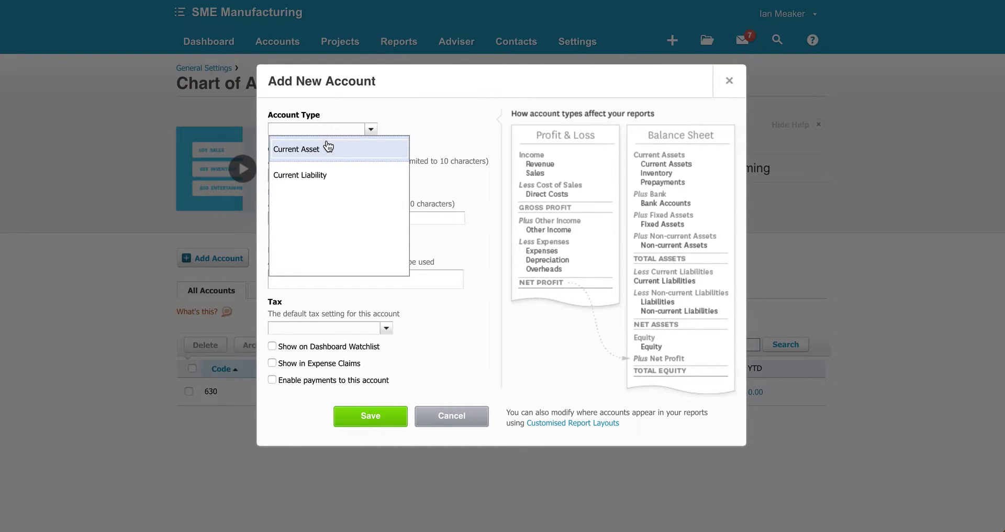
click(328, 149)
click(299, 176)
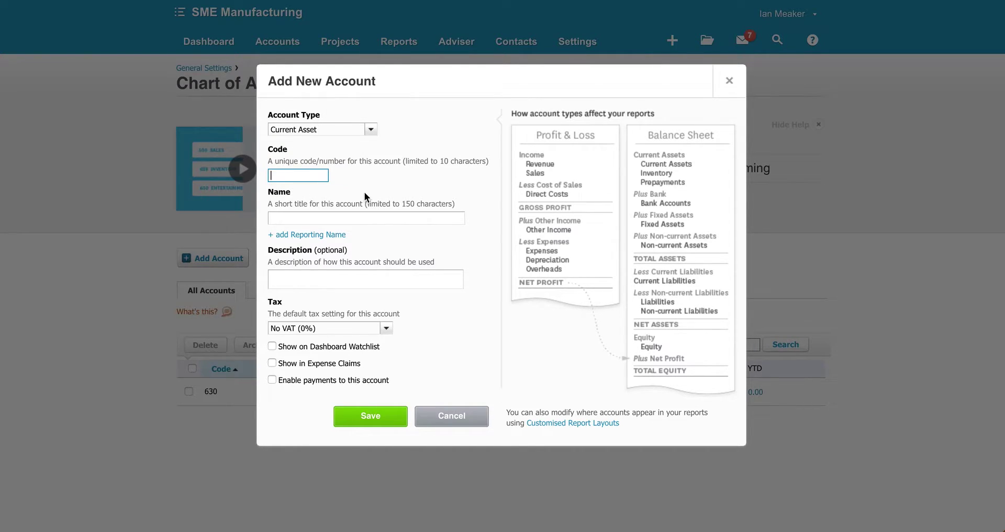
text(631)
click(362, 218)
text(Raw Mat)
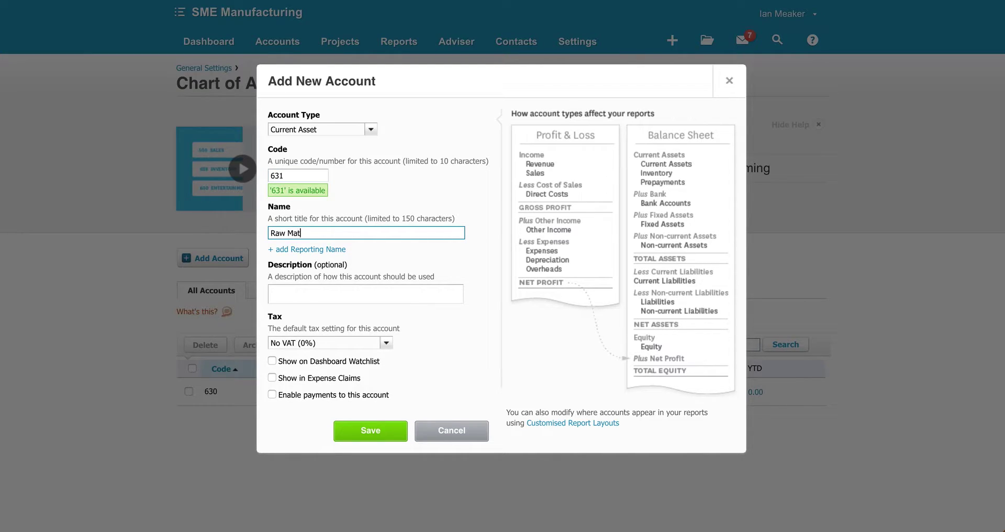
text(erials Inventory)
click(365, 430)
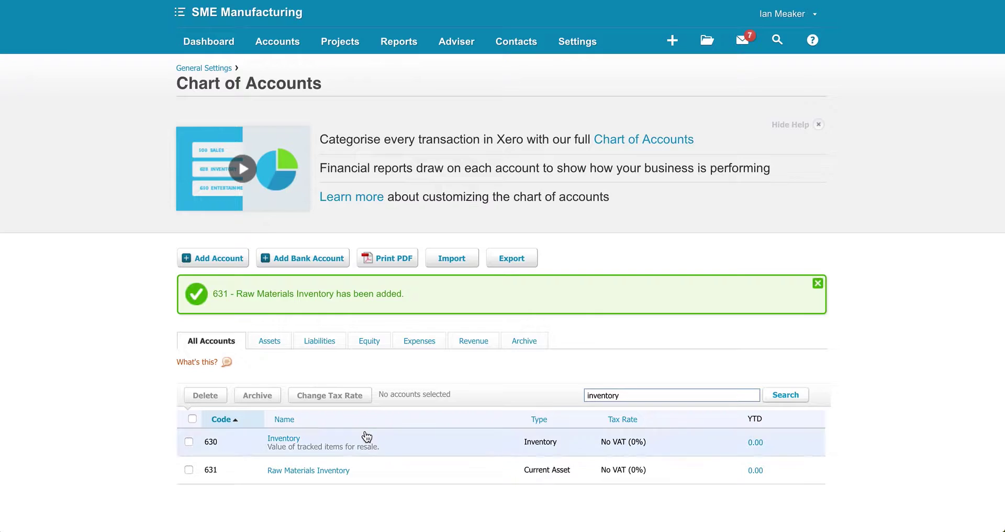
- Create a new manual journal with the narration "May Stock Count" and the date 31 May 2018
click(468, 49)
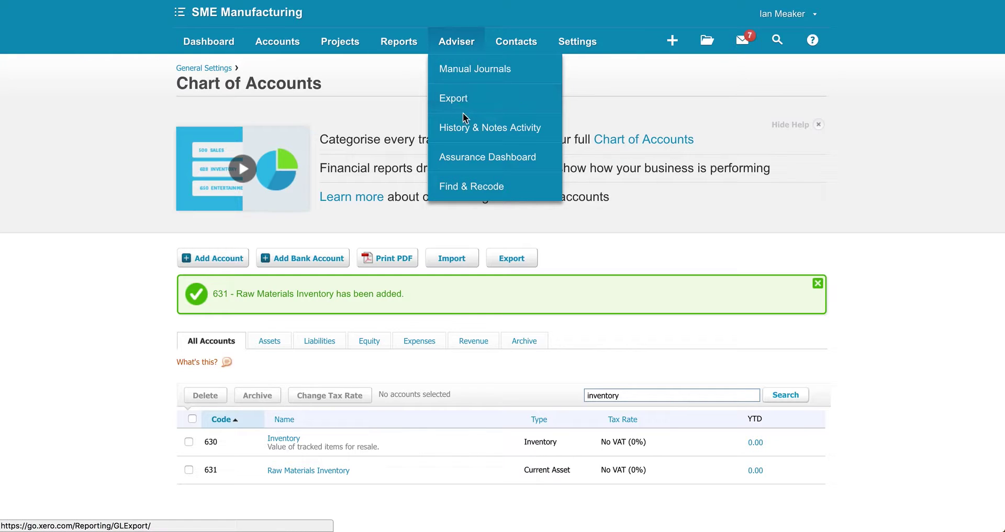
click(482, 67)
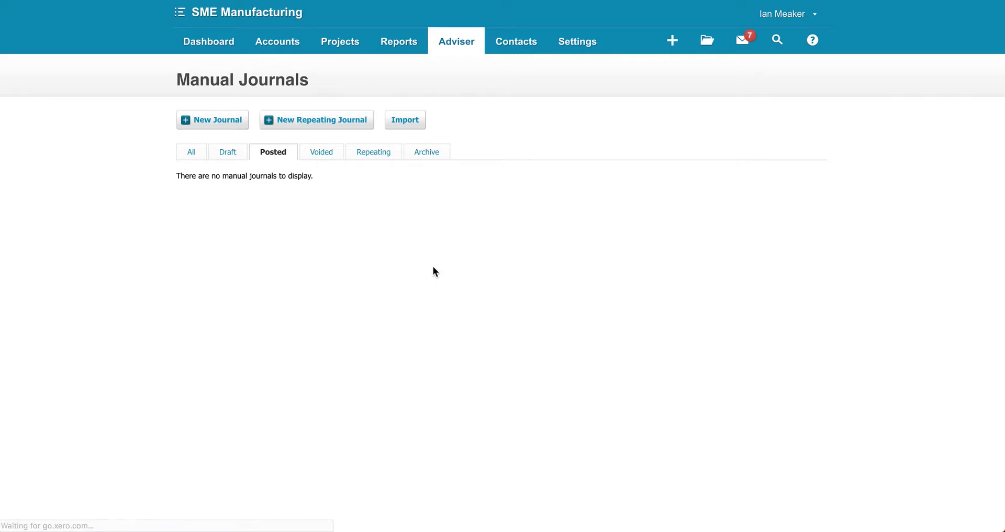
click(232, 123)
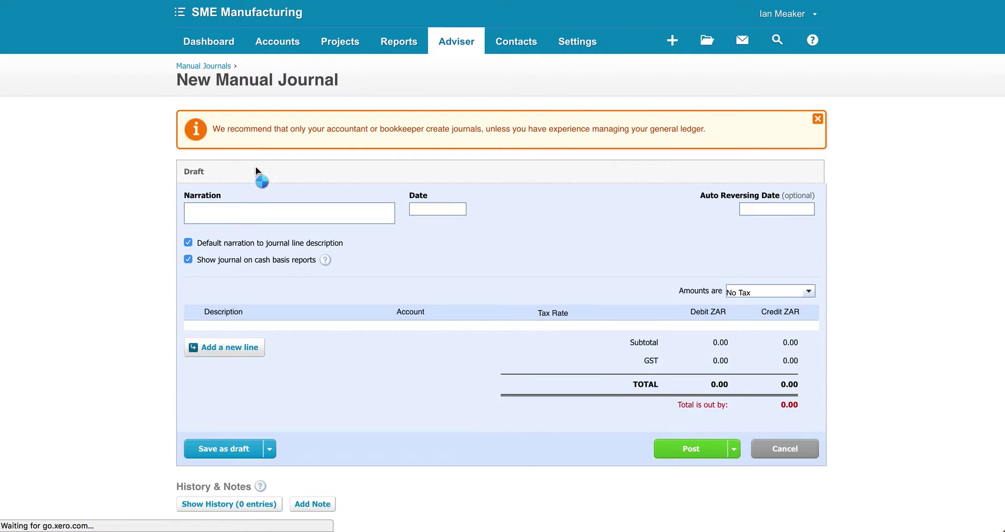
text(May Stock)
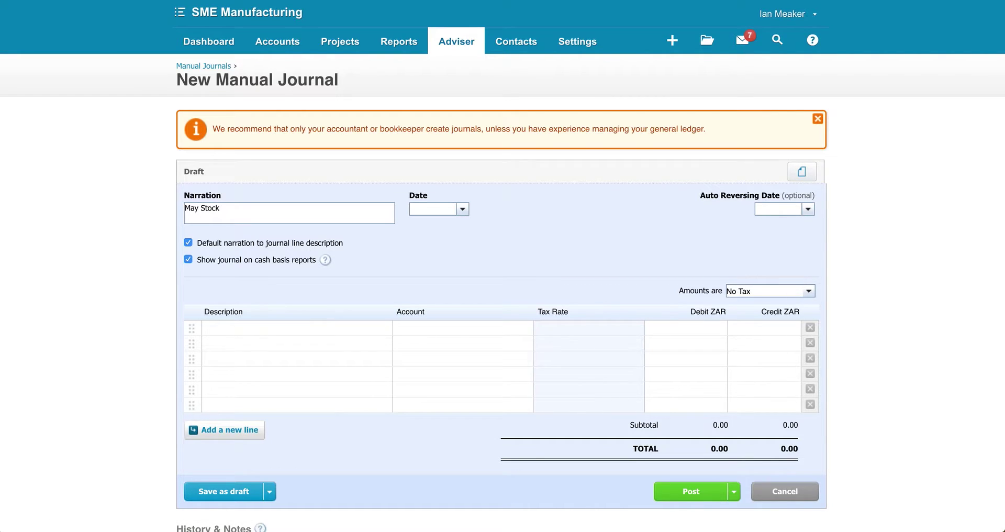
text( Count)
click(445, 209)
text(31/05)
key(Tab)
- Fill the first journal line with "May Stock Count - stock on hand", account 631 - Raw Materials Inventory and a debit of 4,000
click(346, 332)
click(308, 329)
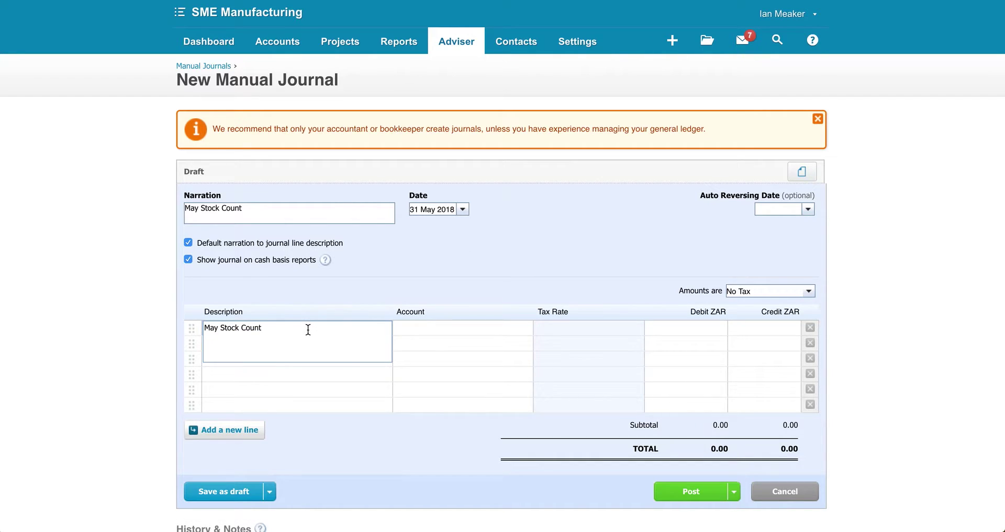
text(- stock on hand)
key(Tab)
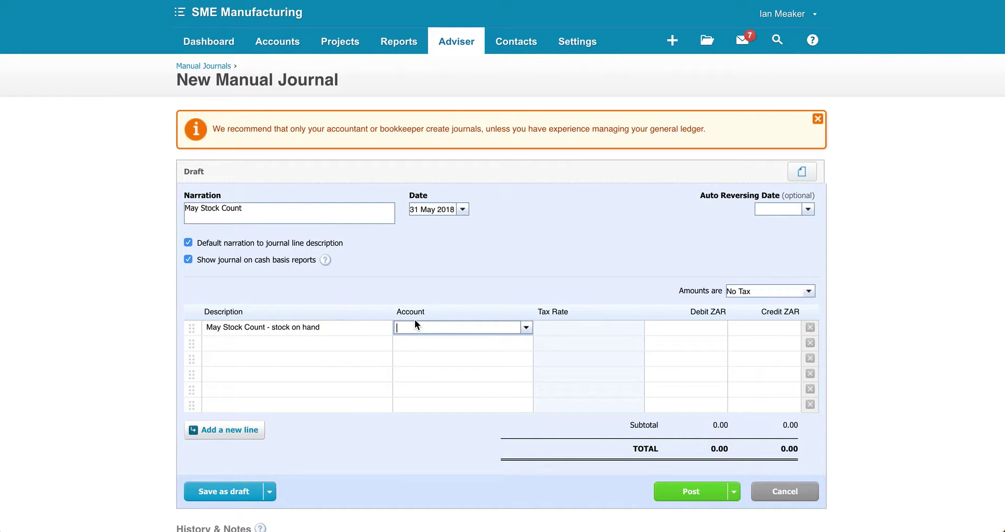
text(inv)
click(463, 343)
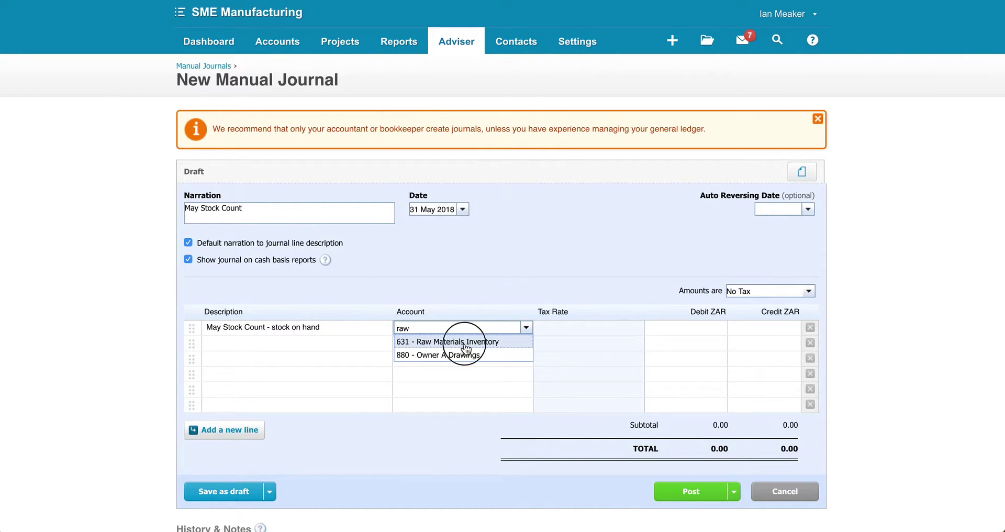
click(691, 330)
text(4000)
key(Tab)
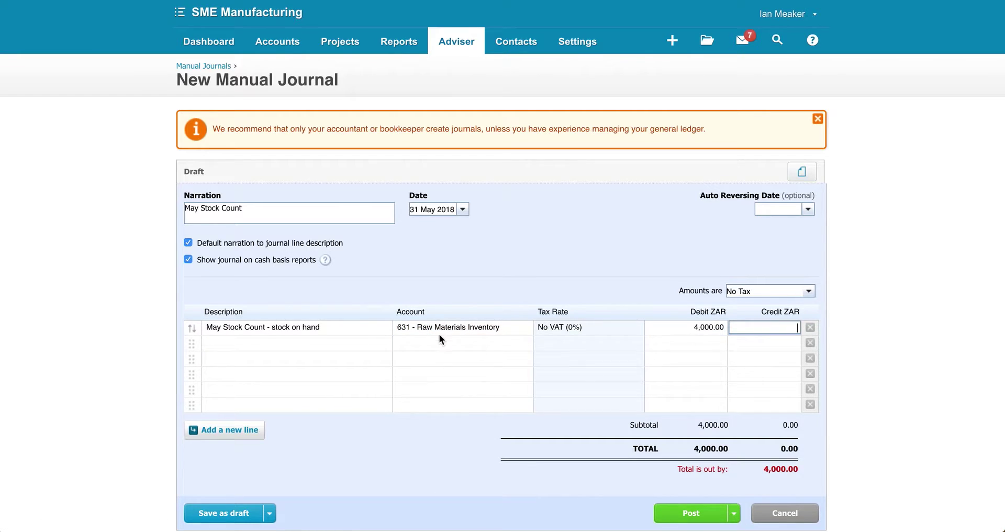
- Add a second journal line crediting 4,000 to 310 - Cost of Goods Sold, and post the journal
click(302, 344)
click(438, 342)
text(cost)
click(456, 358)
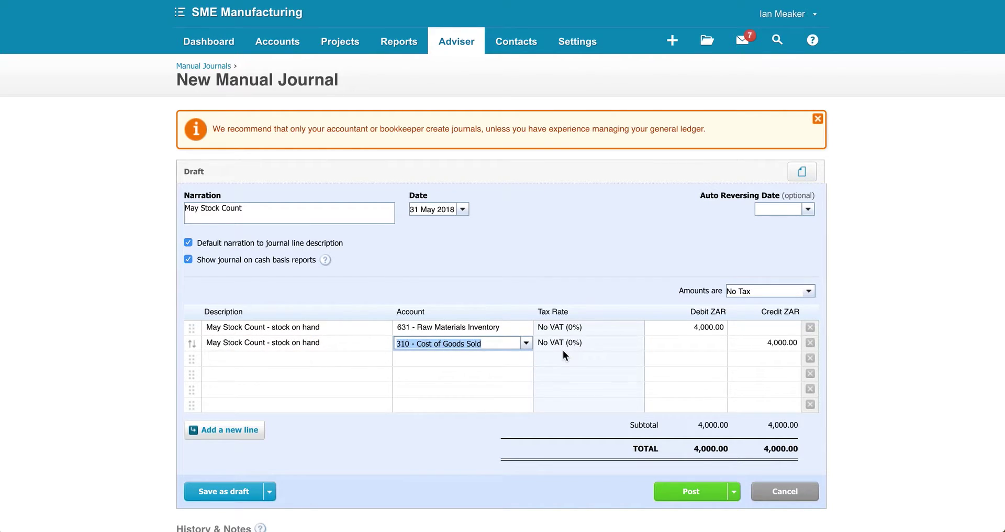
click(690, 492)
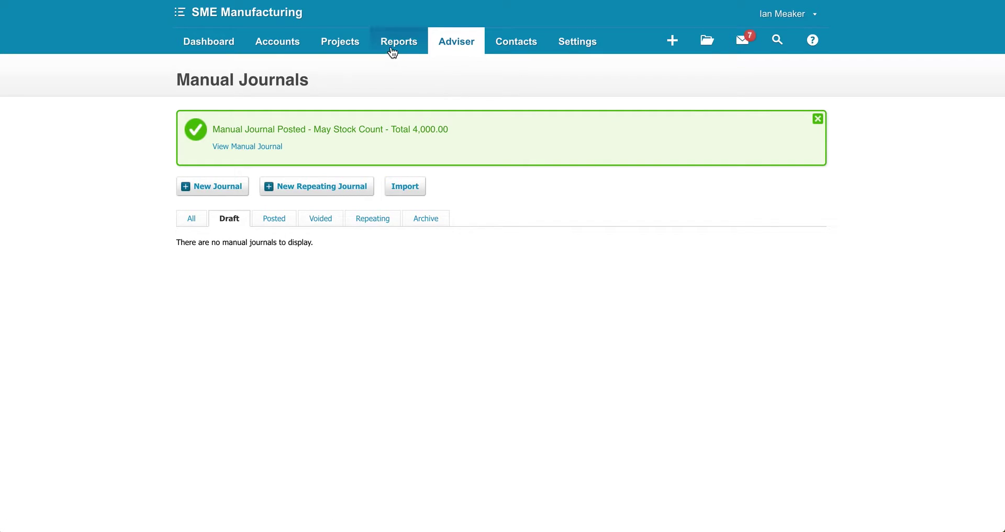
- Reopen the Balance Sheet and check the Raw Materials Inventory line under current assets
click(393, 47)
click(406, 211)
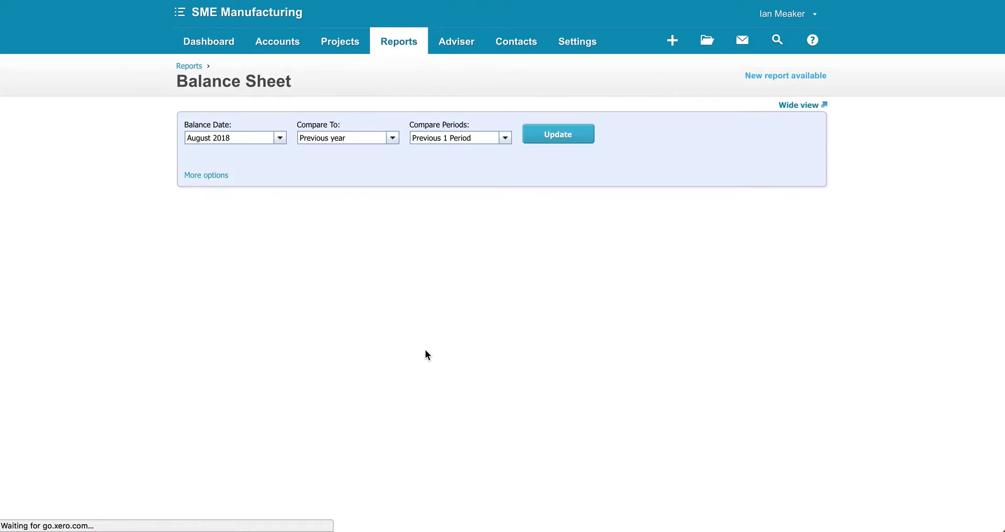
scroll(429, 359, down, 3)
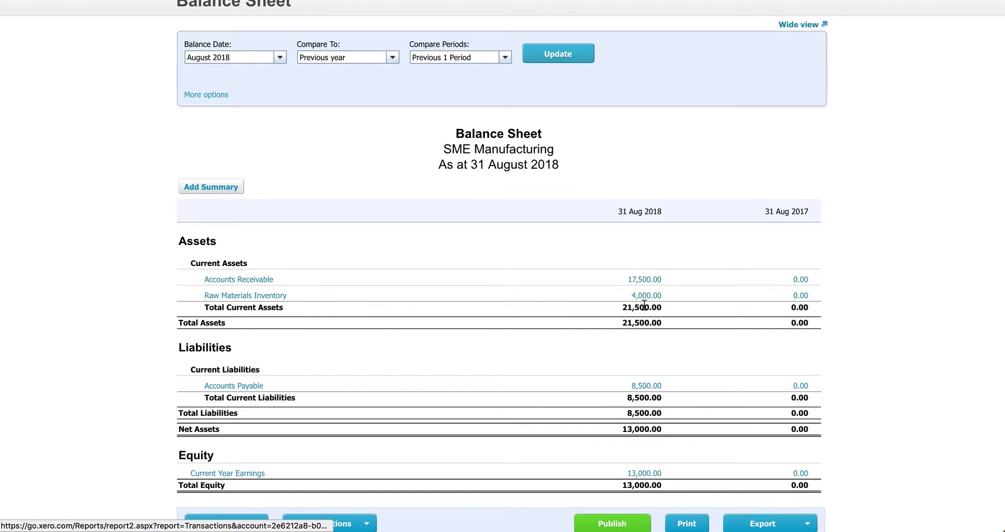
scroll(553, 307, up, 3)
- Open the Profit and Loss report and examine the May 2018 Cost of Goods Sold amount
click(405, 47)
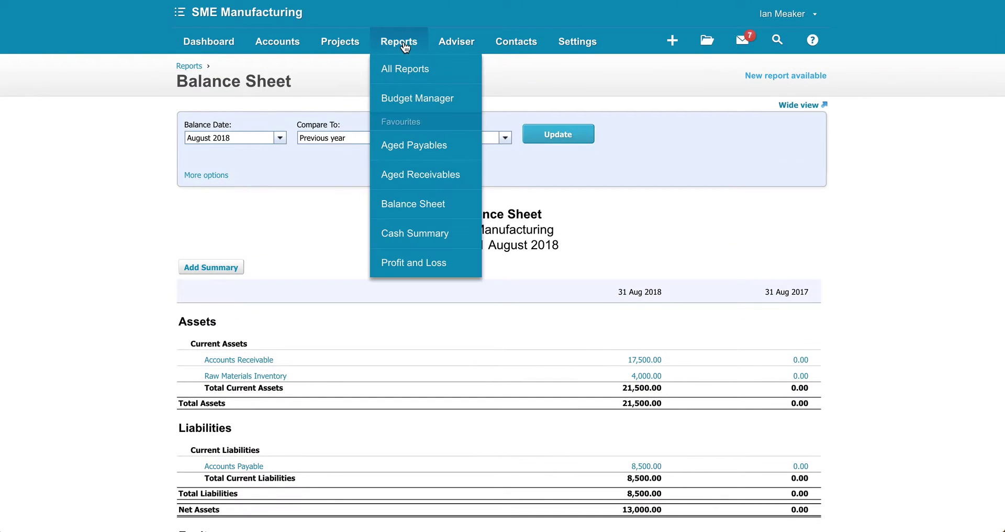
click(416, 261)
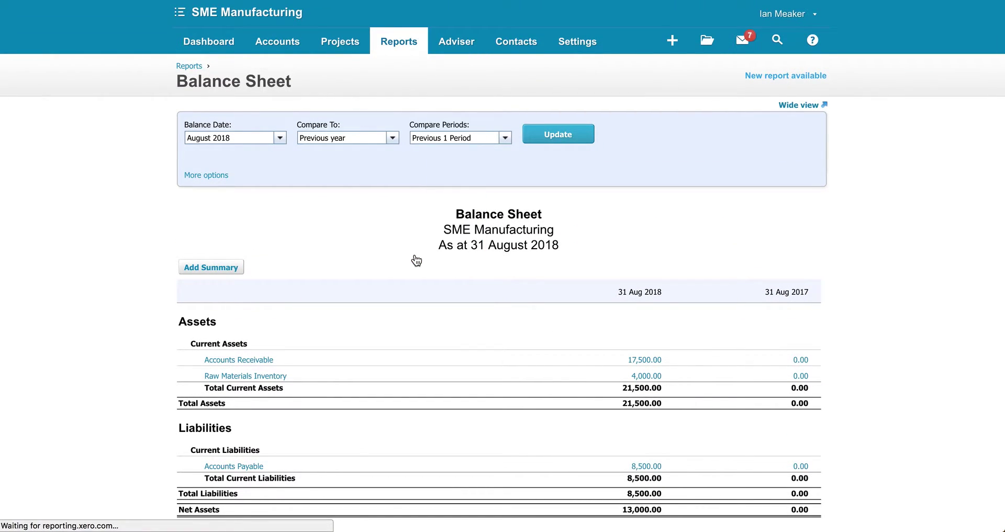
scroll(415, 262, down, 1)
scroll(415, 262, down, 1)
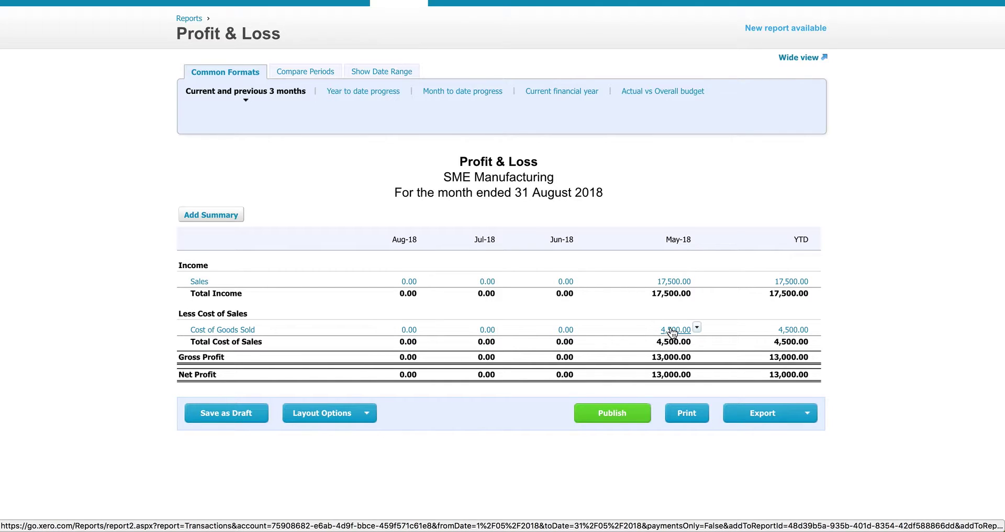
scroll(670, 334, up, 2)
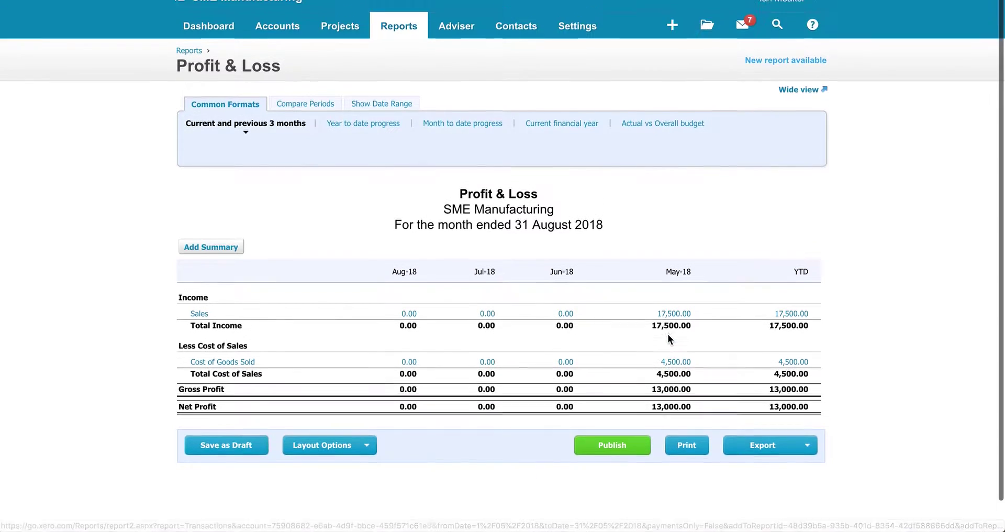
mouse_move(675, 379)
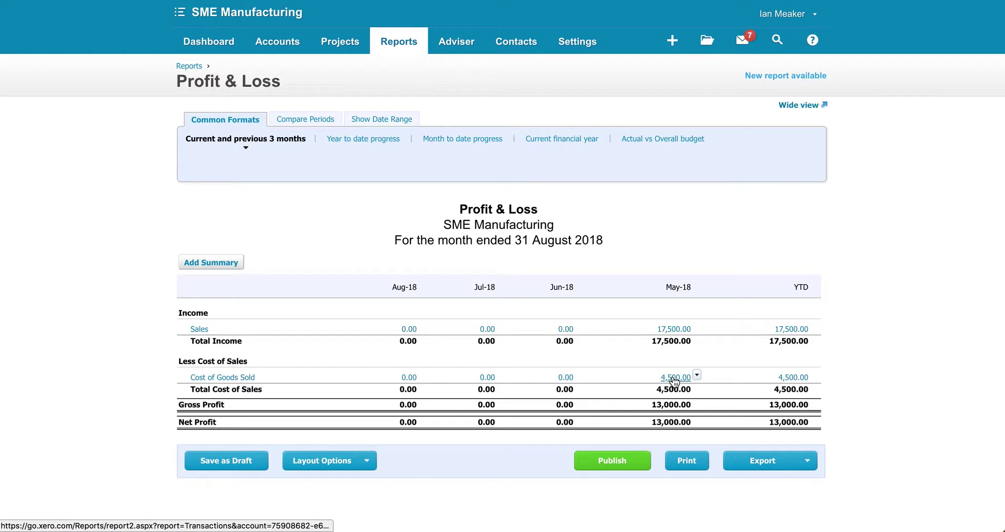
drag(656, 377, 696, 377)
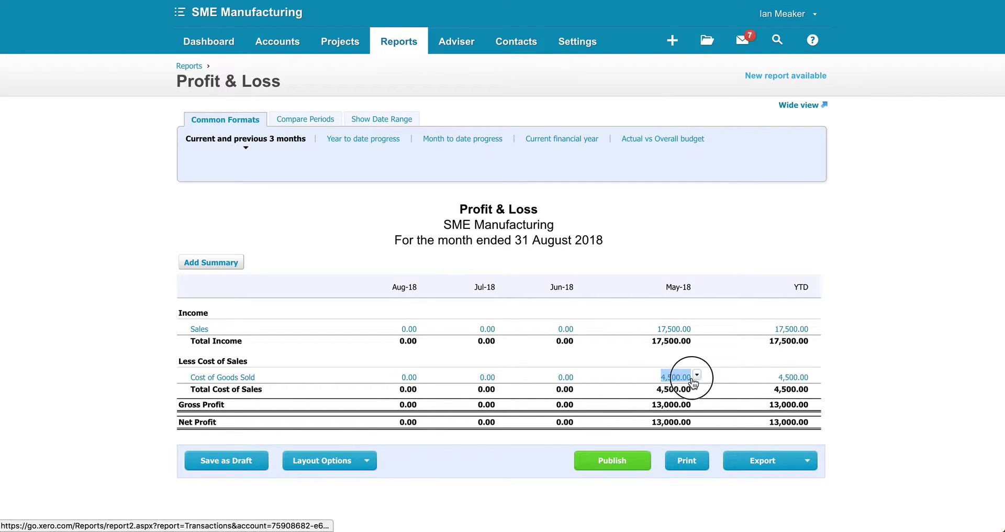
mouse_move(675, 379)
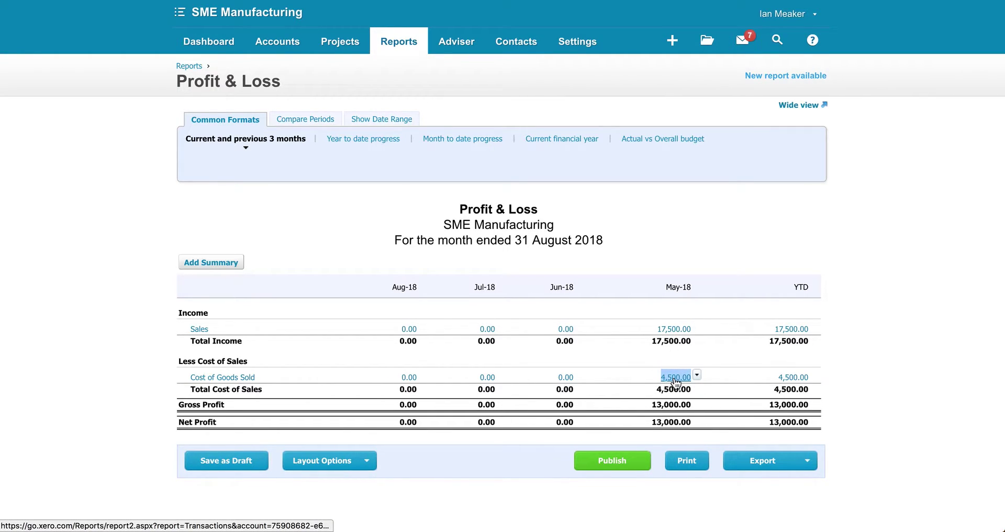